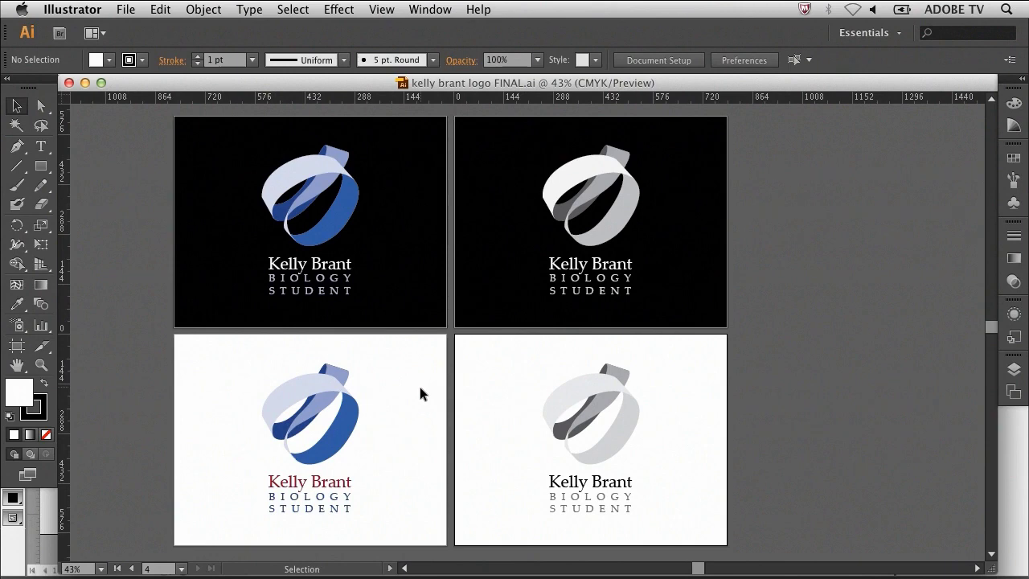
- Switch from the Illustrator logo file to the Killer Whales poster in InDesign
key("super+Tab")
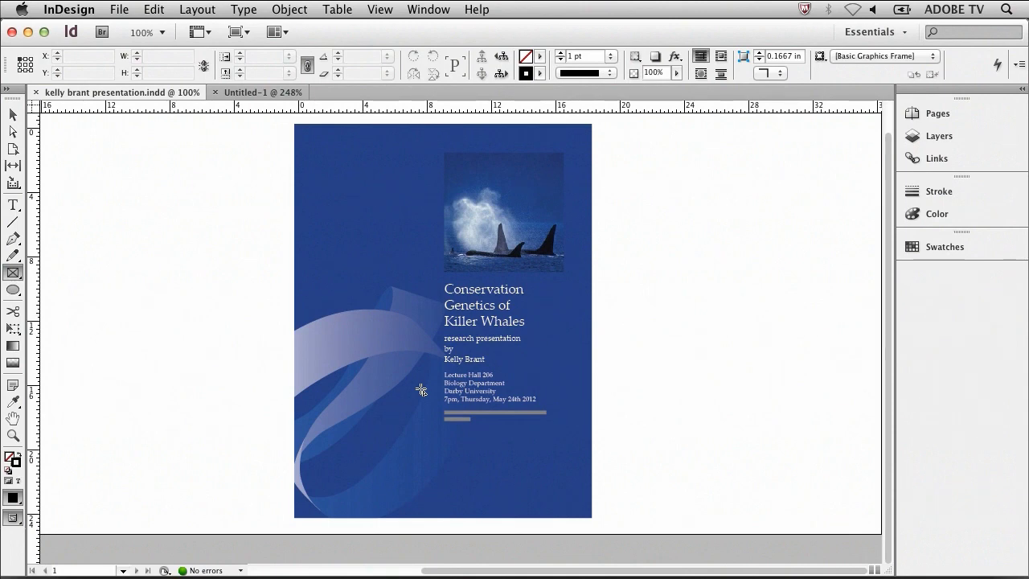
- Bring Untitled-1 forward and review its Document Setup: one Letter page, 51p0 × 66p0
left_click(242, 96)
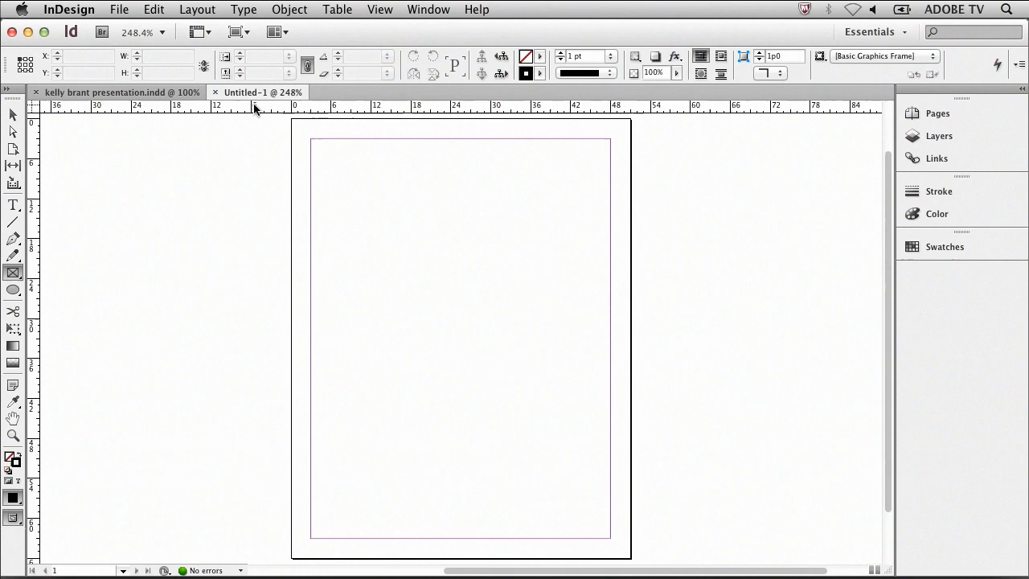
left_click(119, 9)
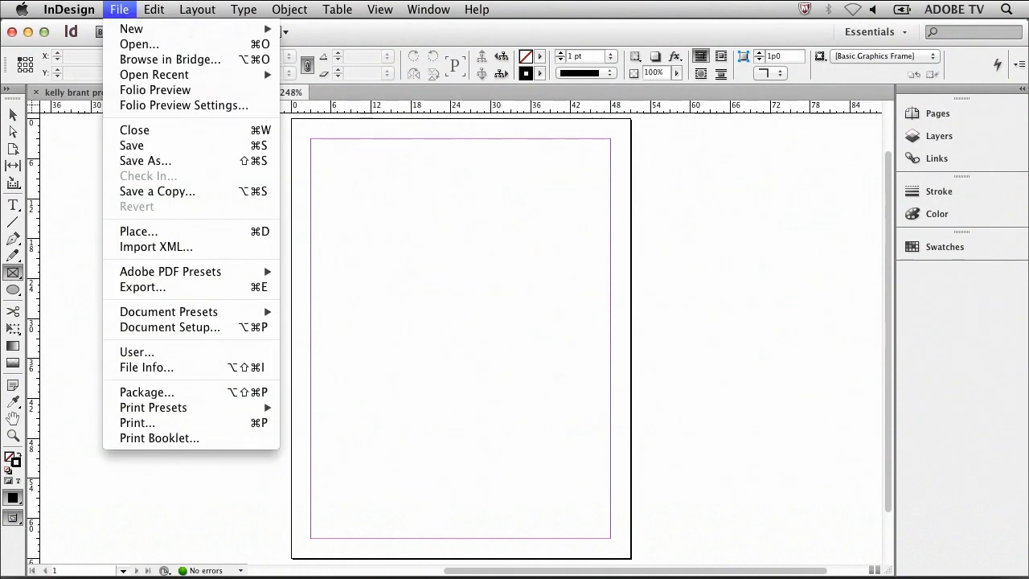
left_click(169, 327)
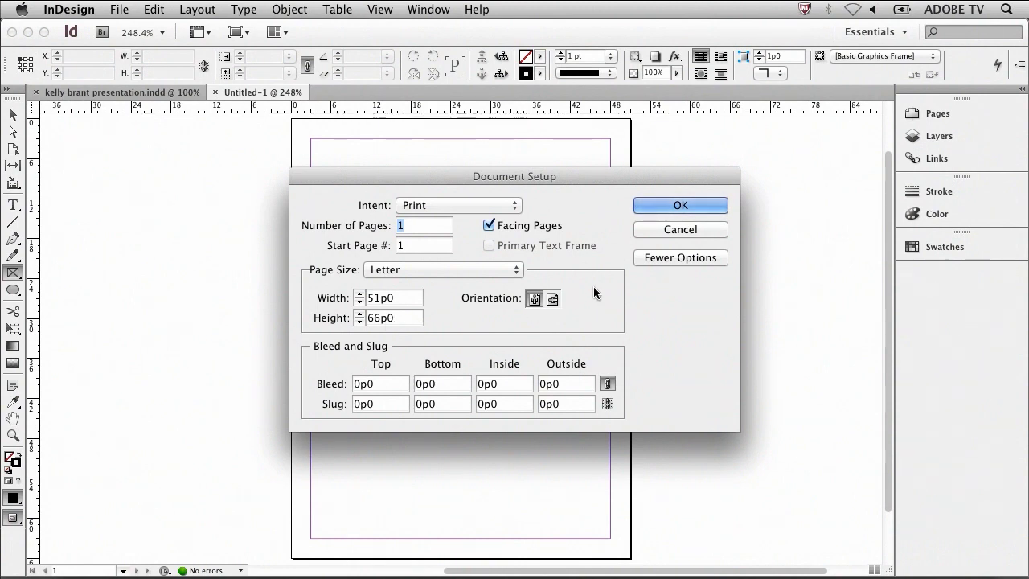
- Leave Document Setup unchanged and set horizontal and vertical ruler units to Inches
left_click(661, 232)
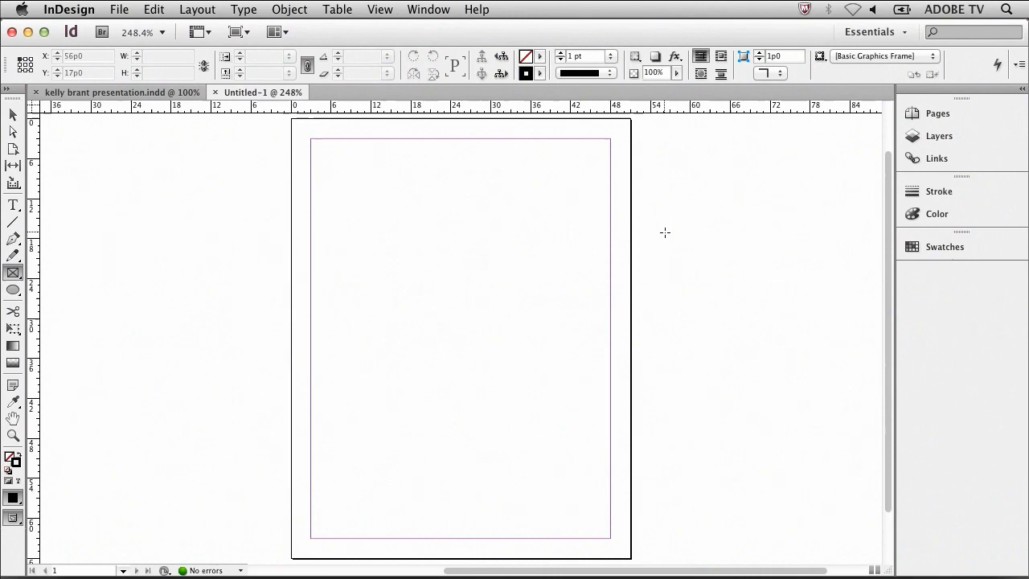
left_click(73, 8)
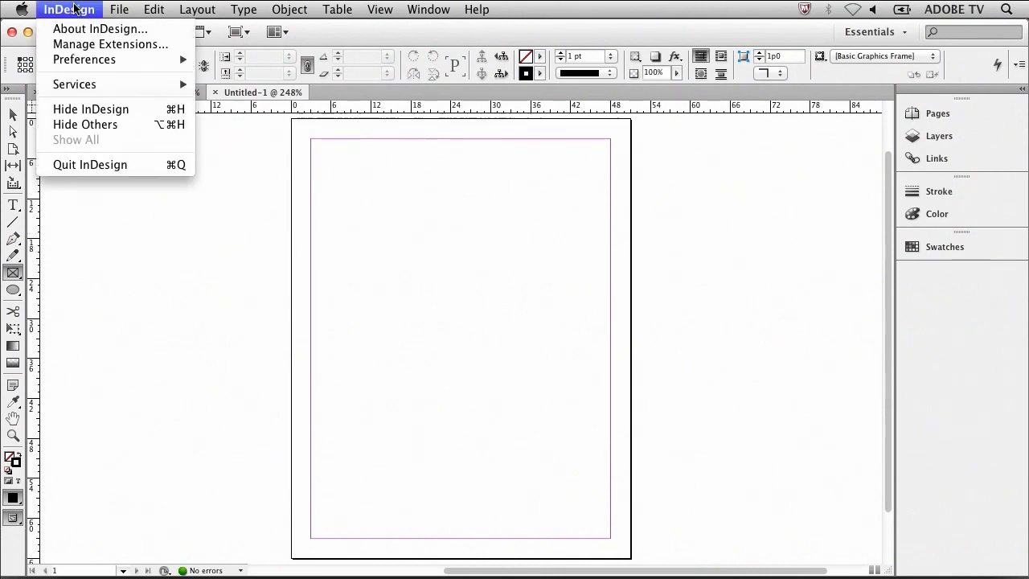
mouse_move(102, 62)
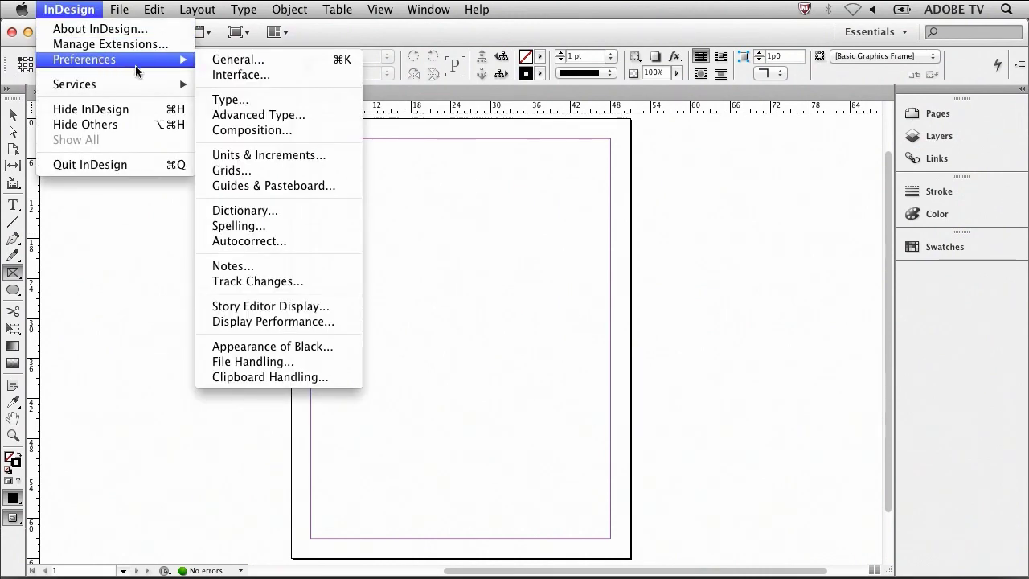
left_click(284, 156)
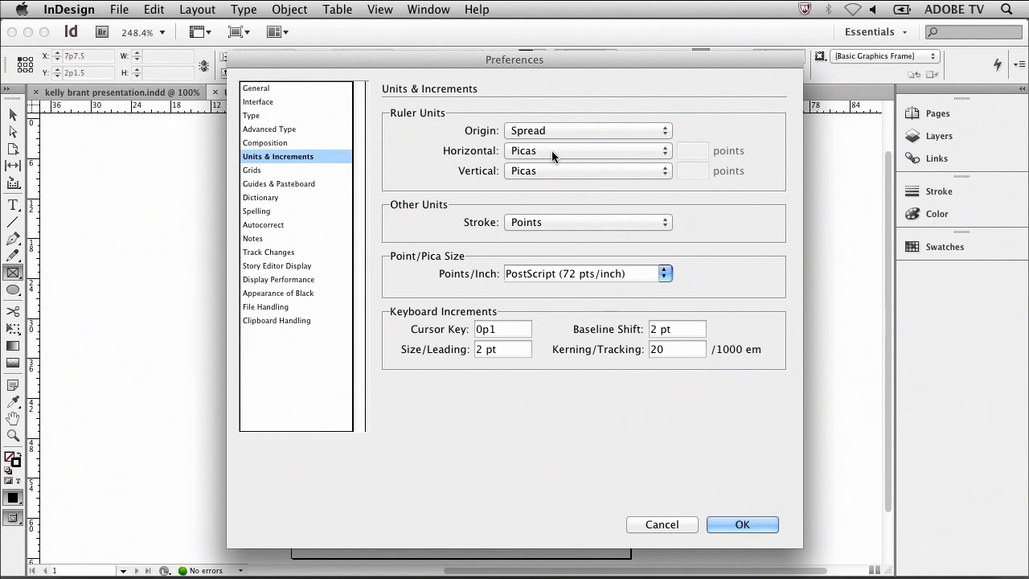
left_click(551, 150)
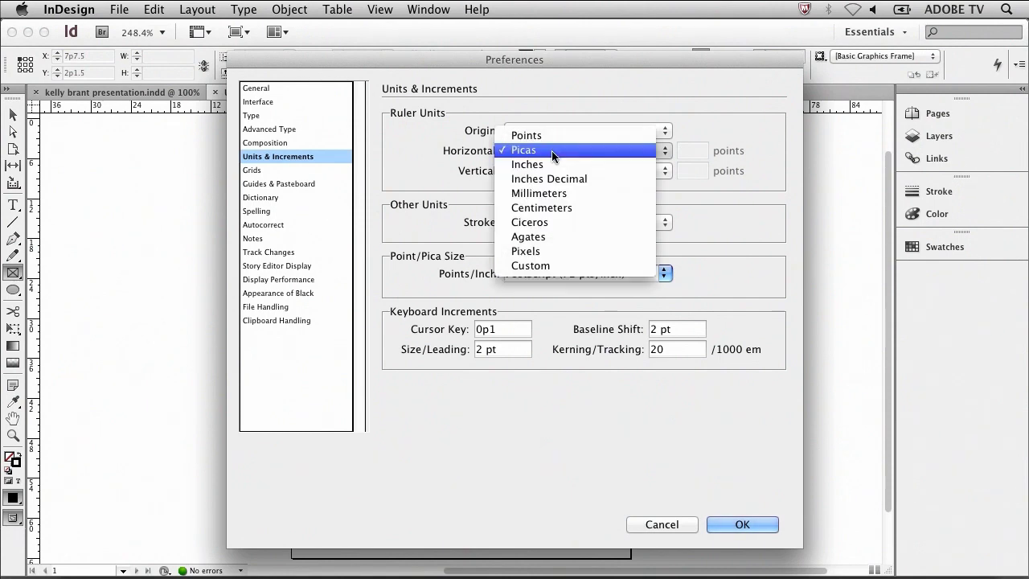
left_click(554, 165)
left_click(554, 170)
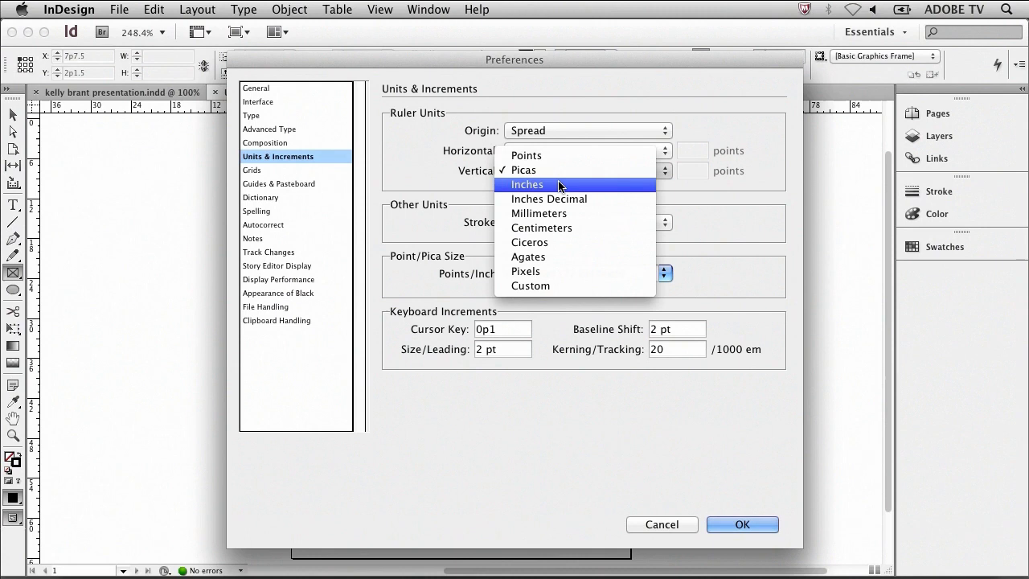
left_click(558, 182)
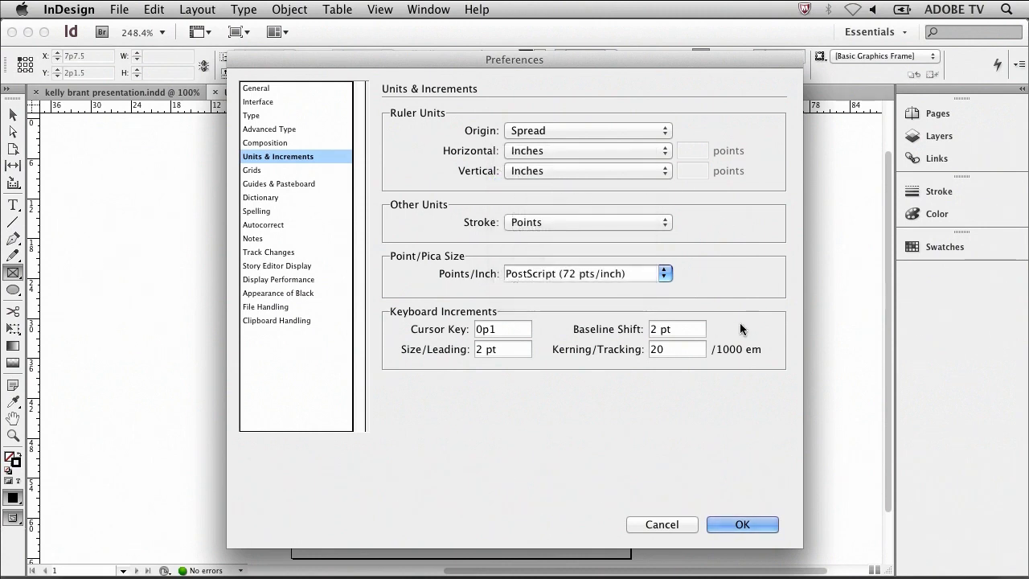
left_click(756, 523)
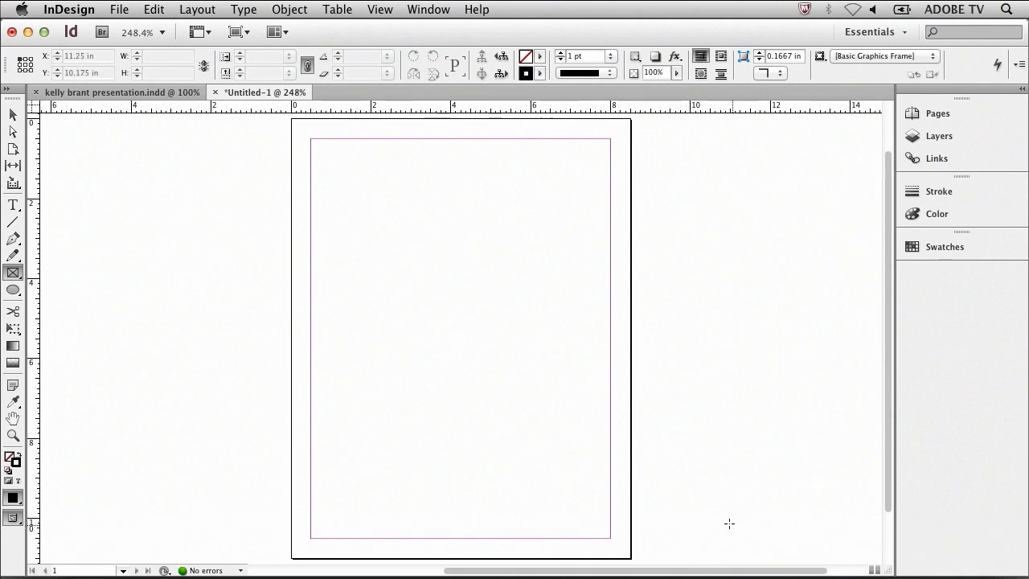
- Resize the page to 18 × 24 in with a 0.25 in bleed on every side
left_click(122, 8)
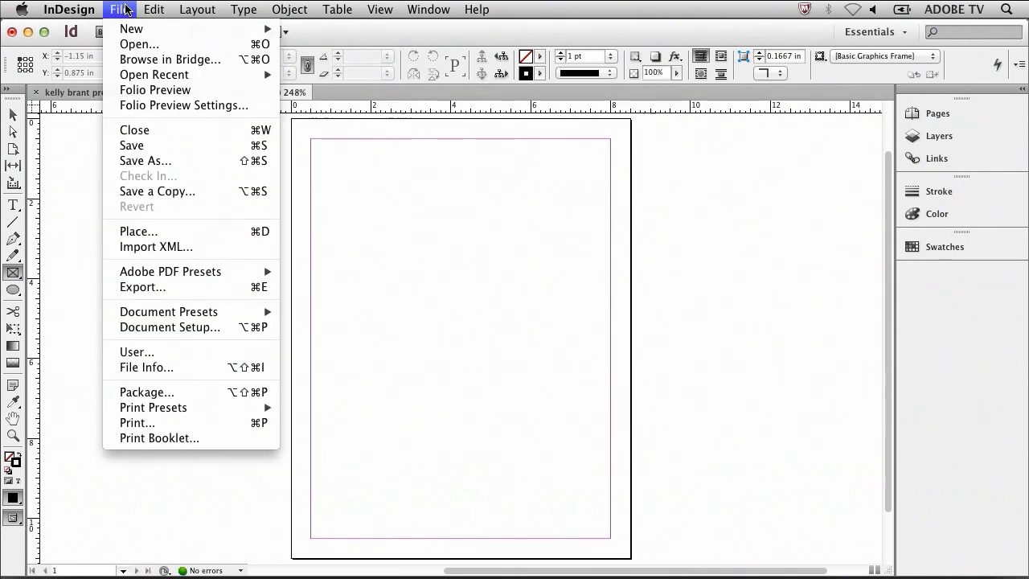
left_click(207, 330)
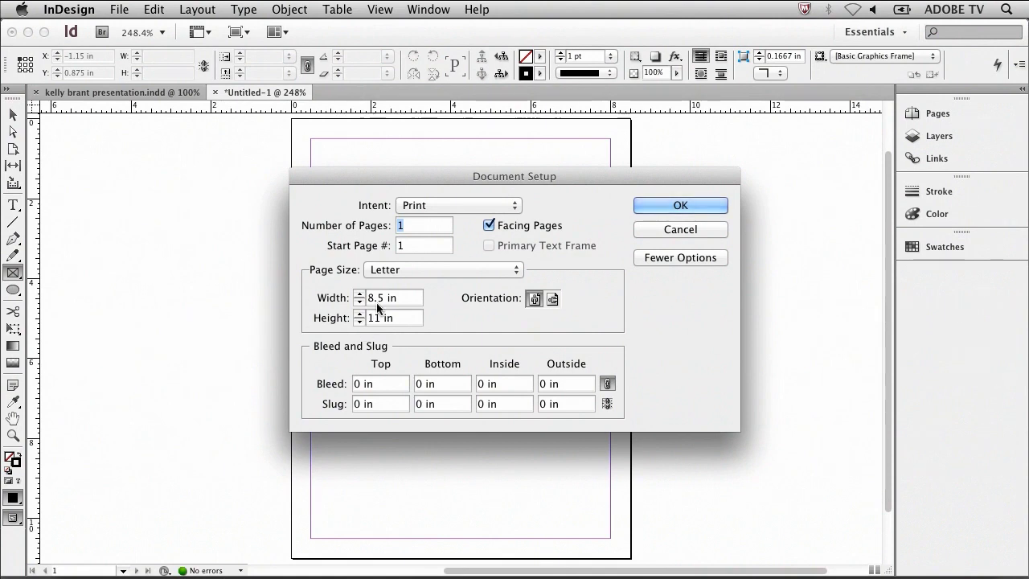
left_click_drag(382, 300, 359, 299)
type("18")
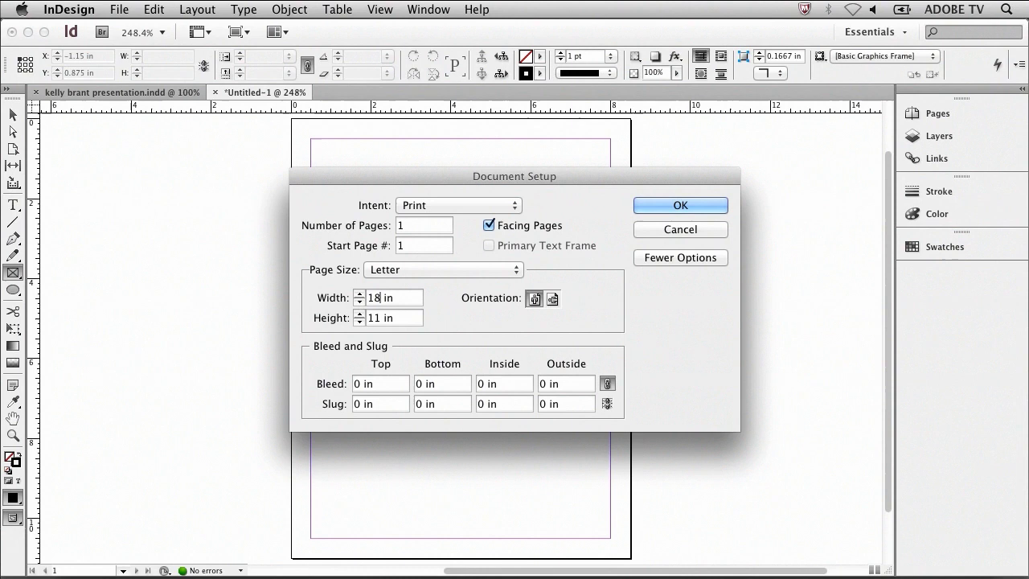
key("Tab")
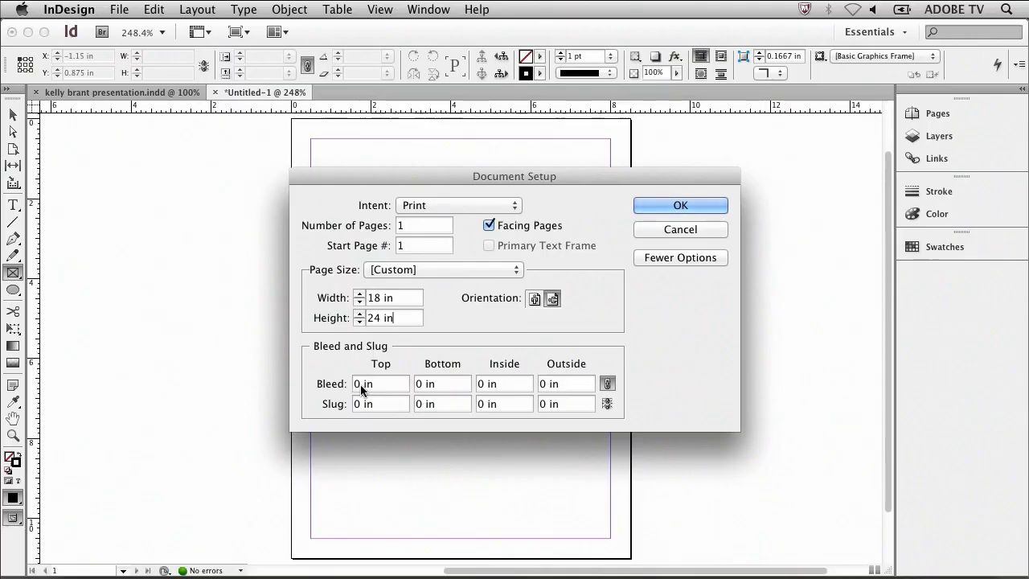
left_click_drag(360, 384, 349, 385)
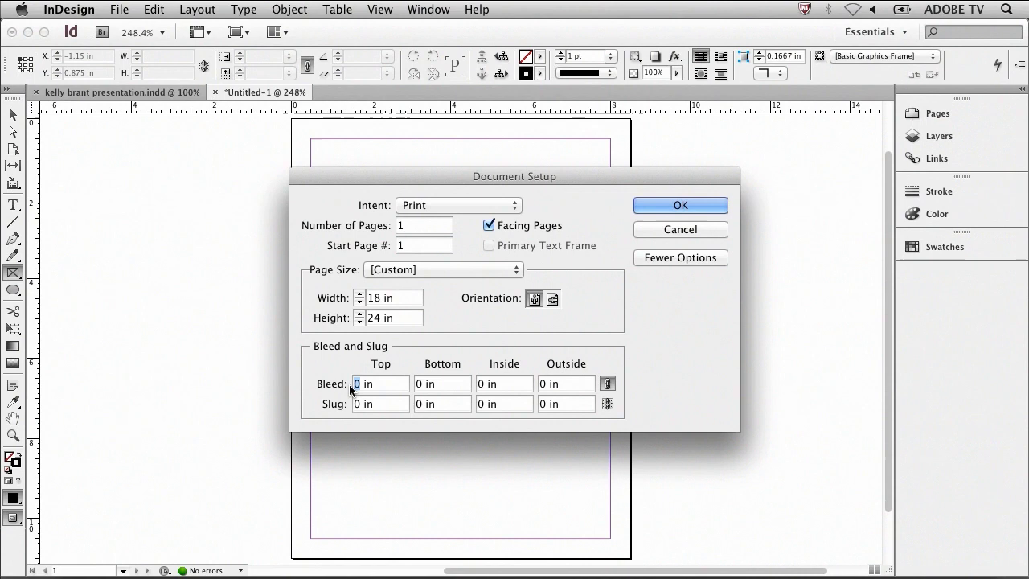
type(".25")
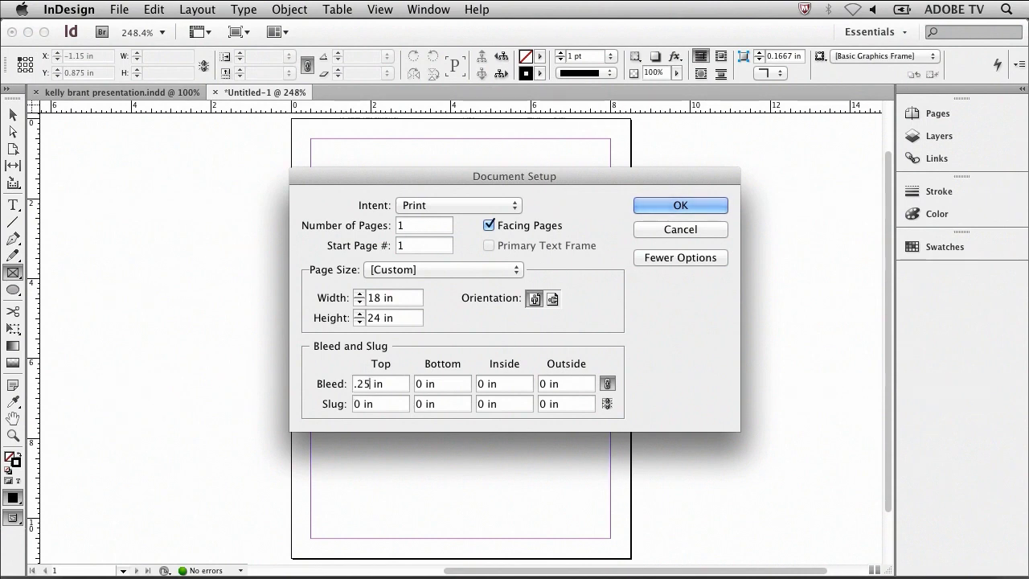
left_click(608, 383)
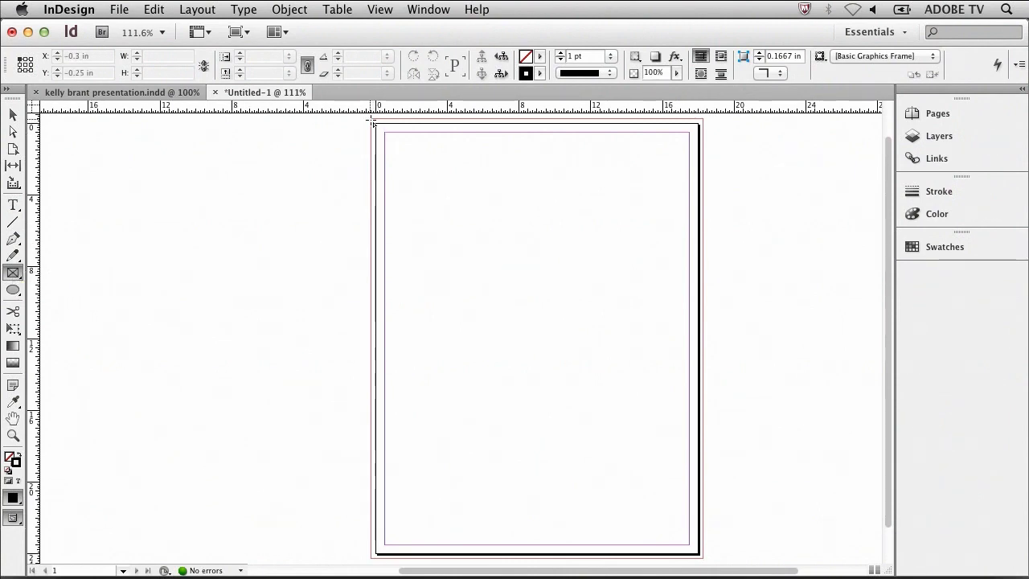
- Draw an 18.5 × 24.5 in rectangle frame from bleed corner to bleed corner
left_click_drag(372, 122, 705, 558)
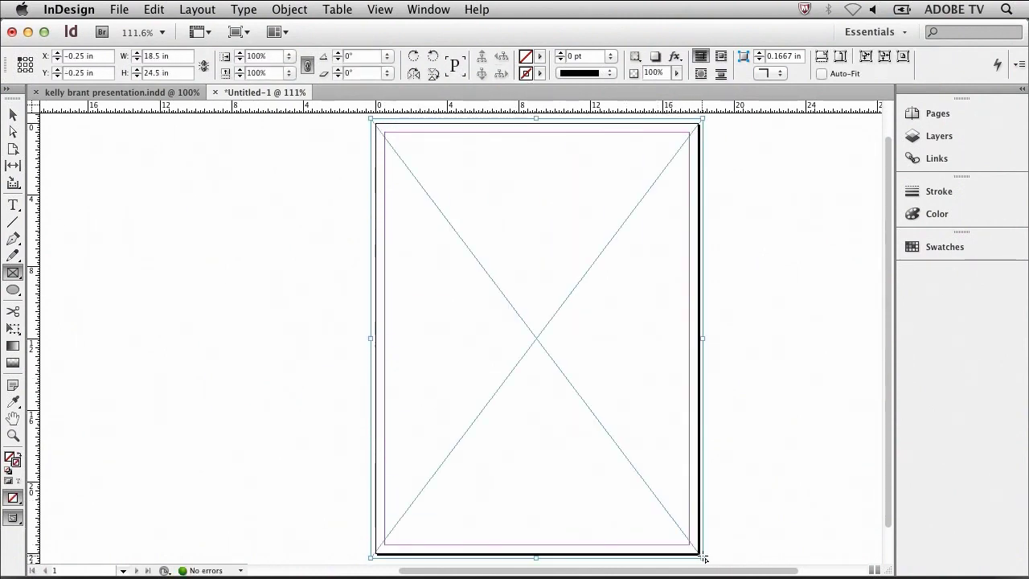
- Fill the full-bleed frame with deep blue (RGB 35, 61, 166)
double_click(528, 60)
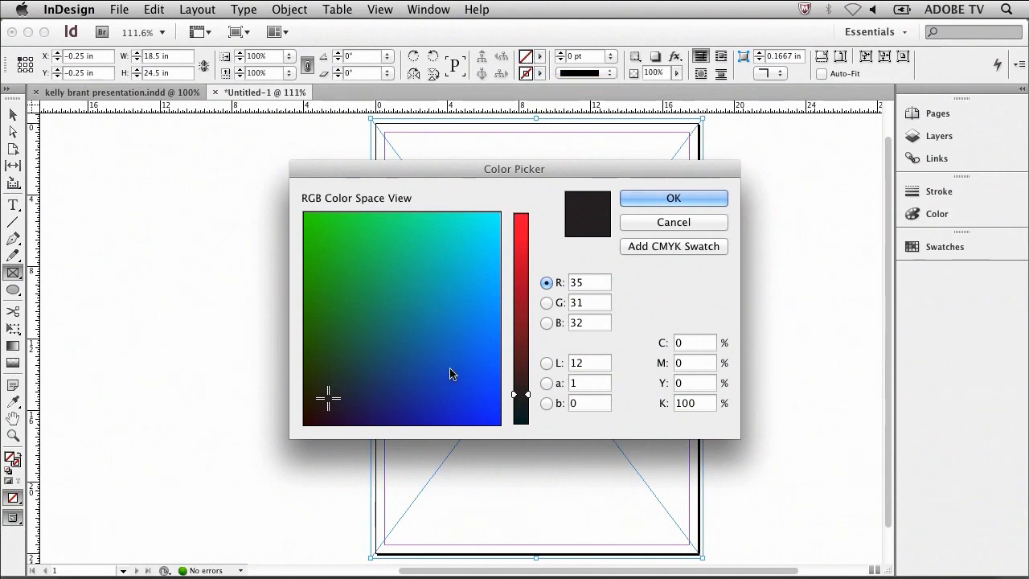
left_click(426, 373)
mouse_move(424, 372)
left_mouse_down()
mouse_move(459, 349)
mouse_move(438, 345)
mouse_move(429, 359)
mouse_move(435, 378)
mouse_move(445, 377)
mouse_move(431, 384)
mouse_move(431, 372)
left_mouse_up()
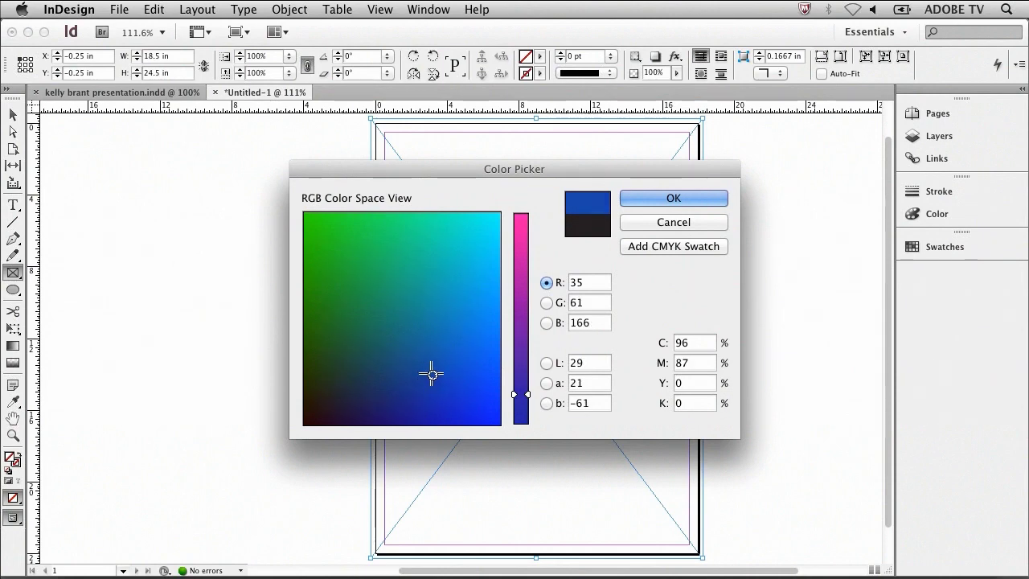
left_click(645, 201)
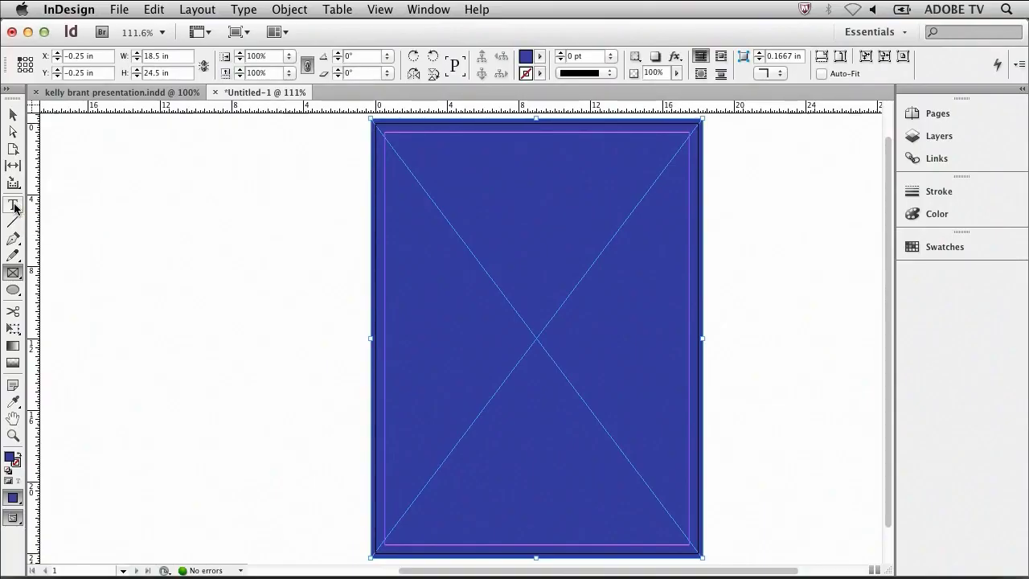
- Draw a text frame in the lower right, set 48 pt type, and paste in the title
left_click(14, 206)
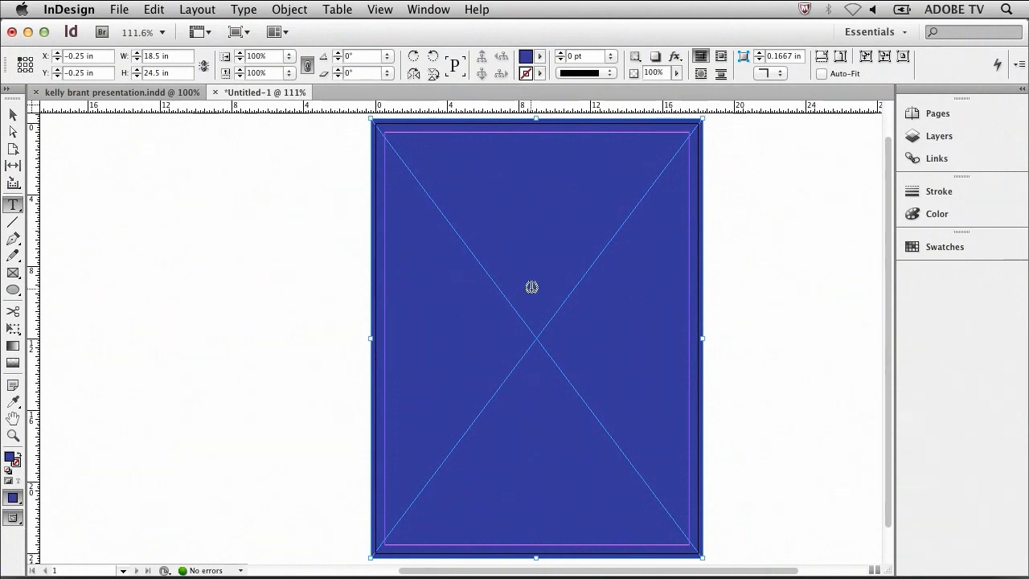
left_click_drag(531, 271, 670, 515)
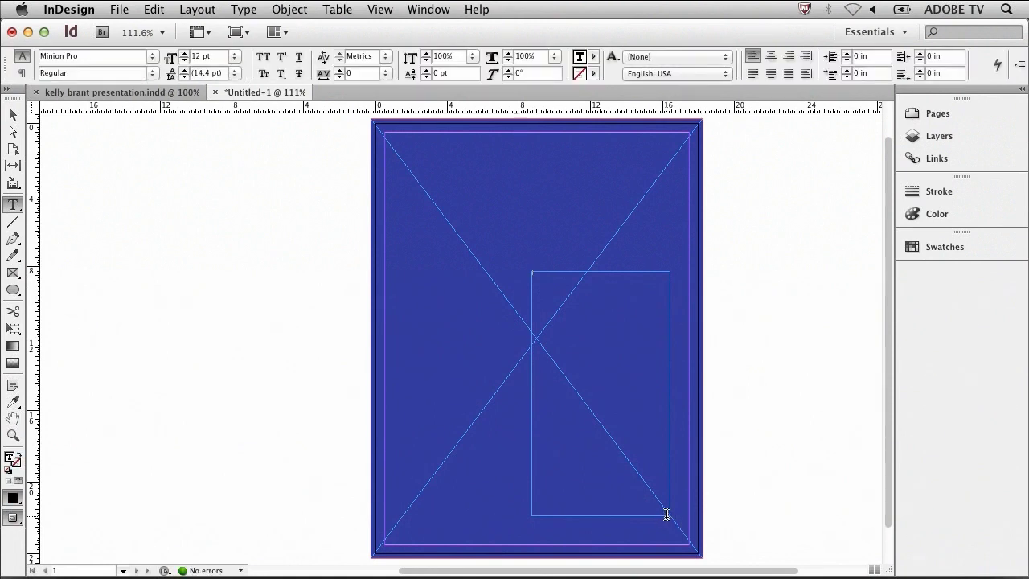
left_click(237, 56)
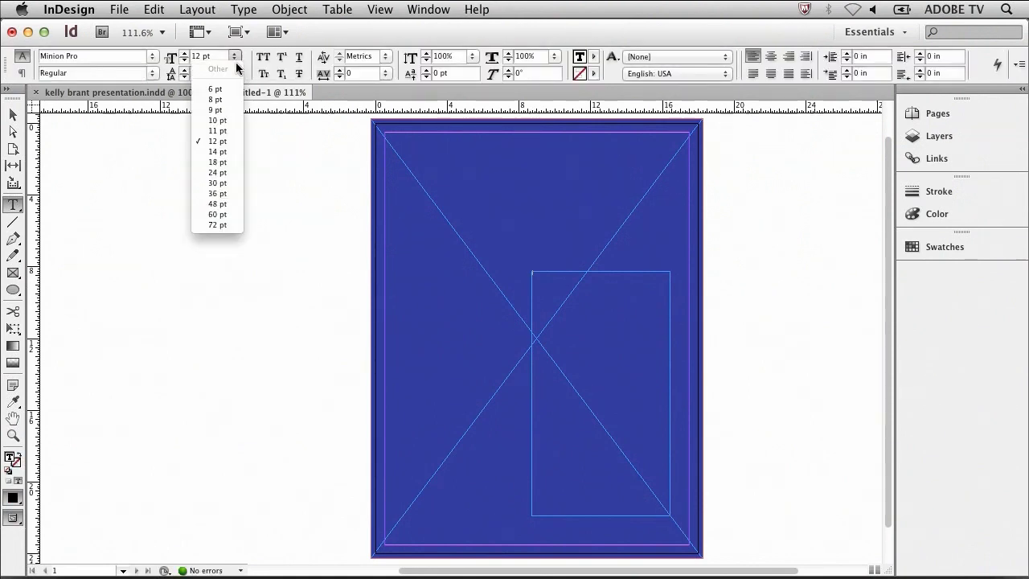
left_click(218, 203)
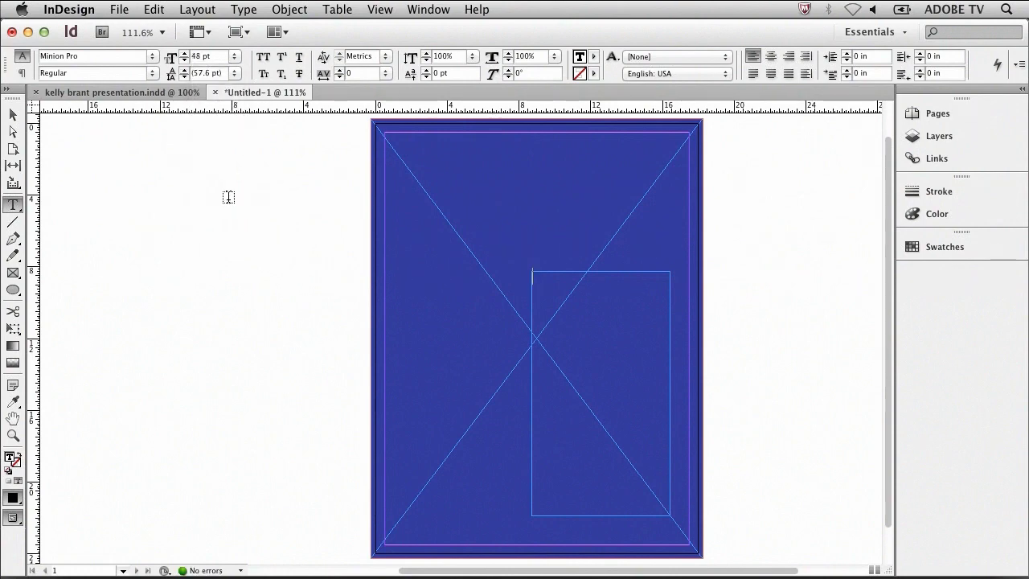
key("super+v")
- Format the title as 60 pt white Palatino Linotype Regular
left_click_drag(533, 276, 605, 290)
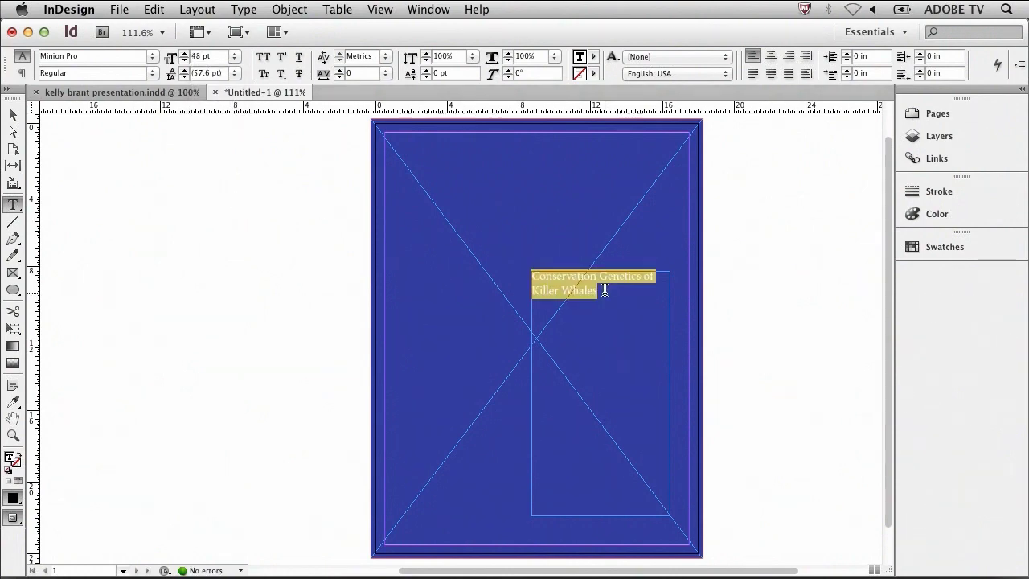
left_click(235, 59)
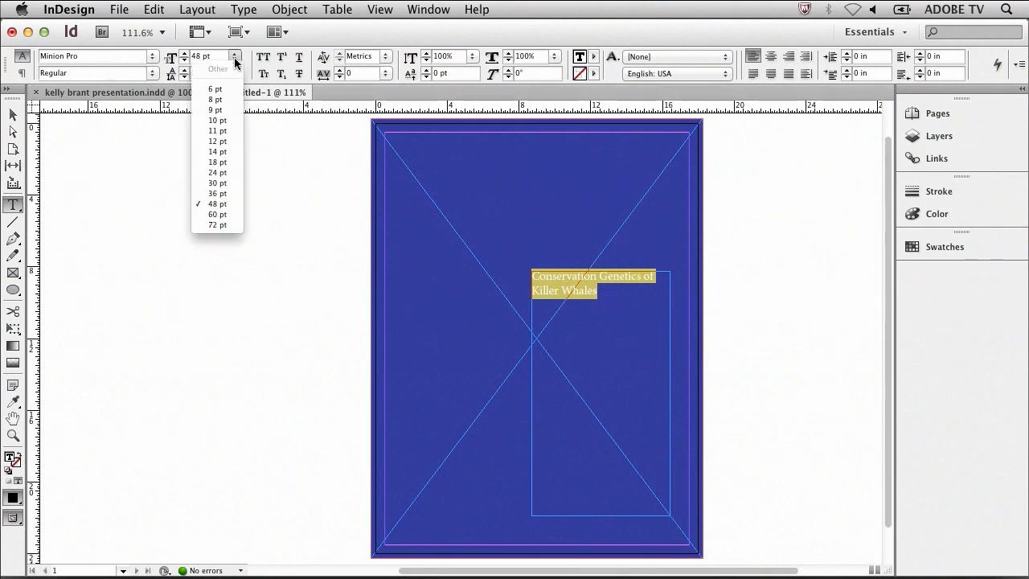
left_click(217, 214)
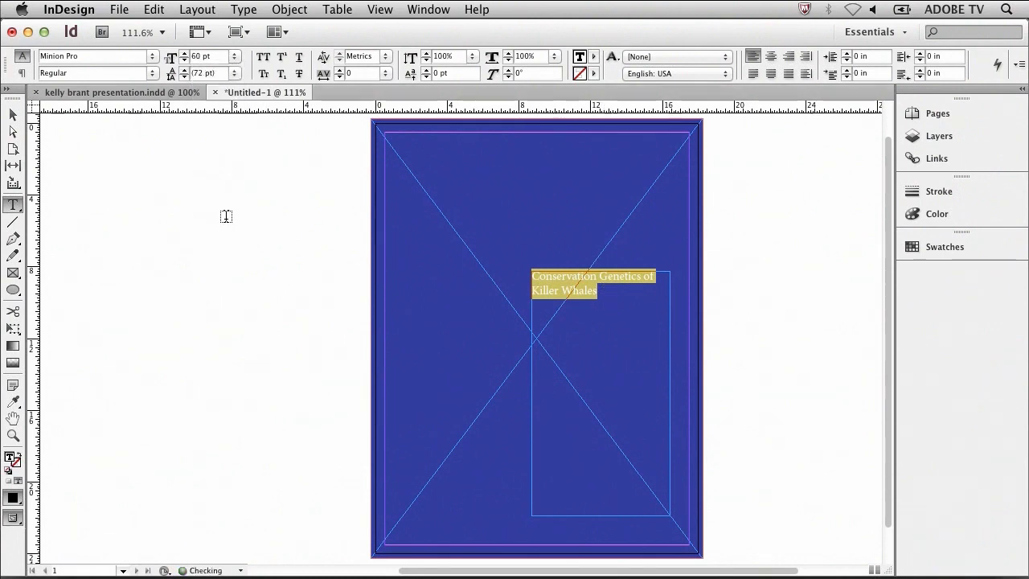
left_click(593, 57)
left_click(621, 122)
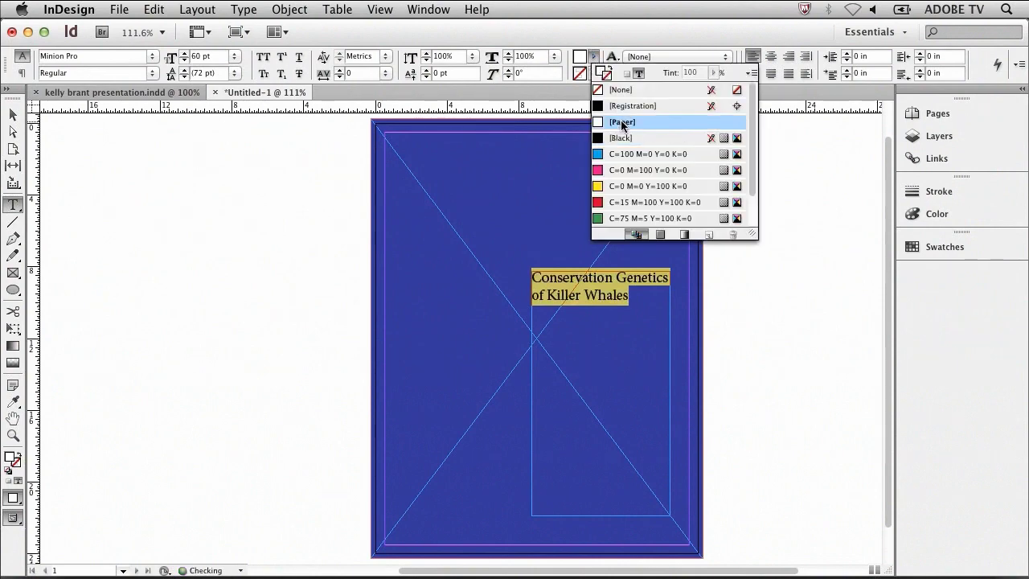
left_click(155, 58)
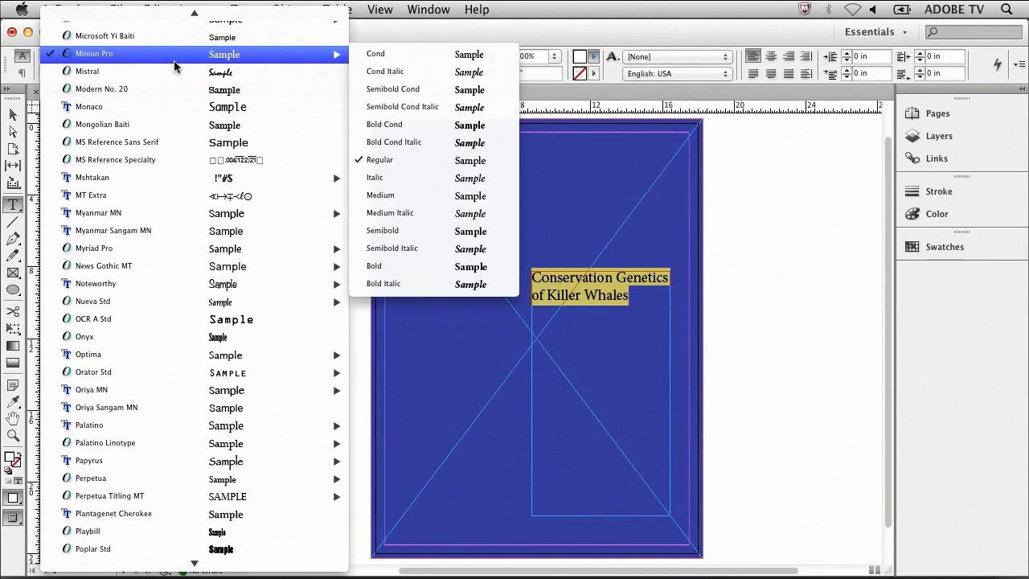
mouse_move(189, 254)
mouse_move(175, 438)
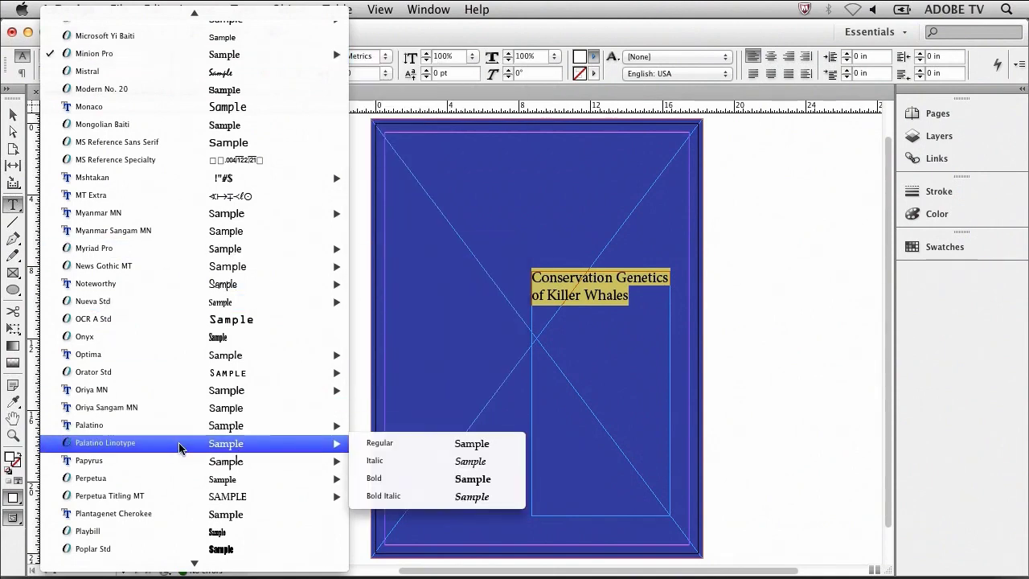
left_click(404, 444)
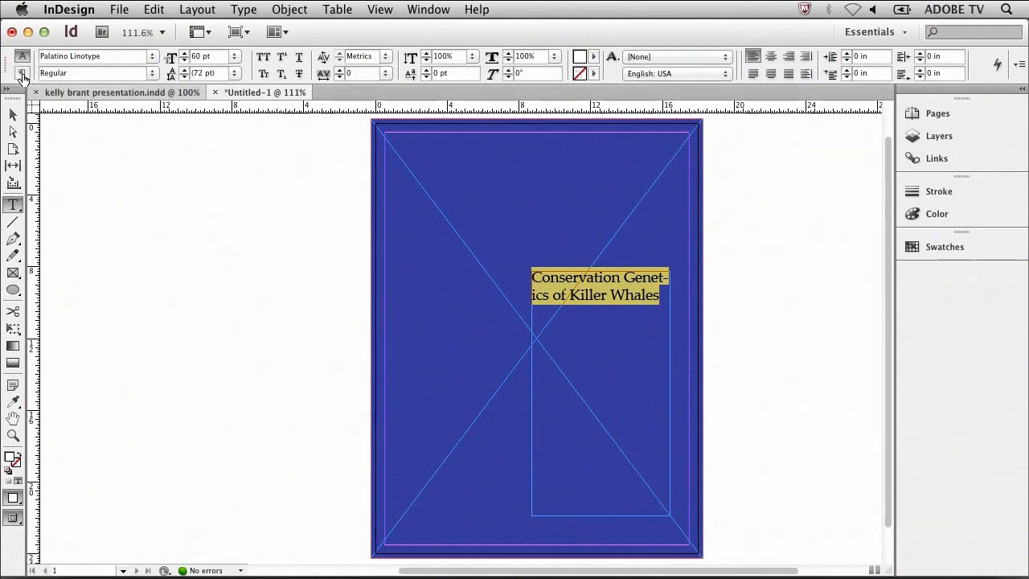
- Turn off hyphenation for the title and switch to the logo file in Illustrator
left_click(23, 74)
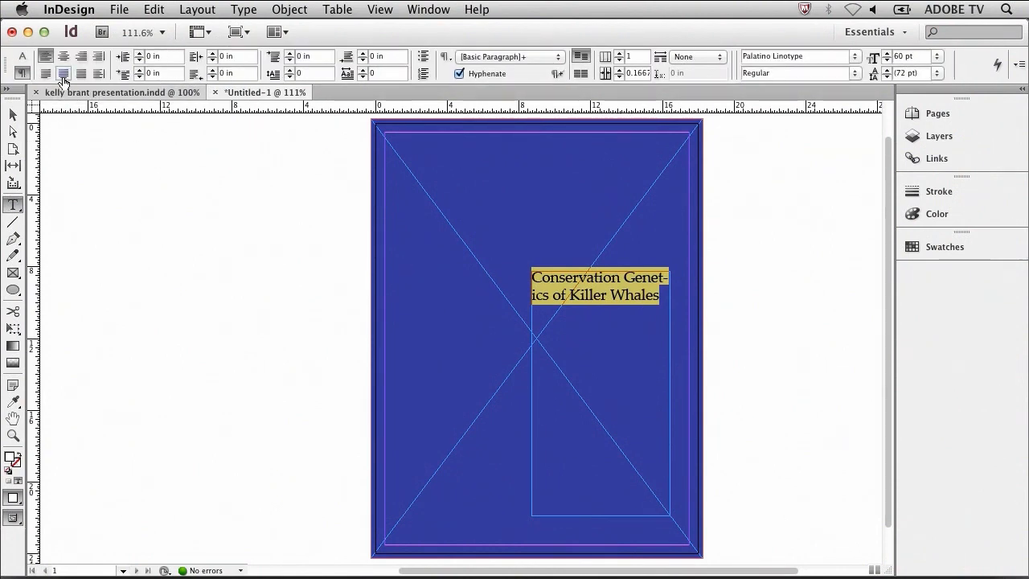
left_click(460, 74)
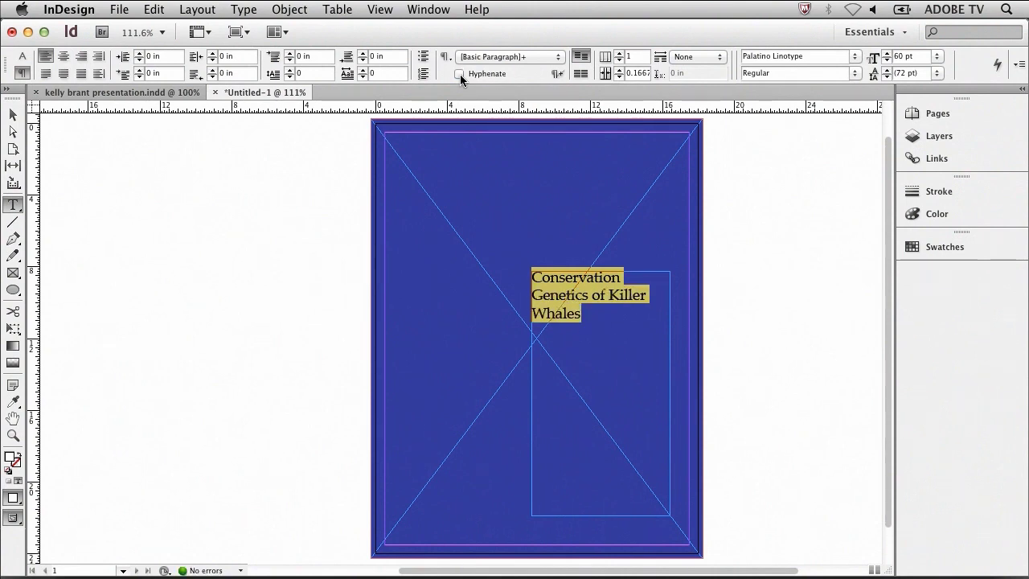
key("super")
key("super+Tab")
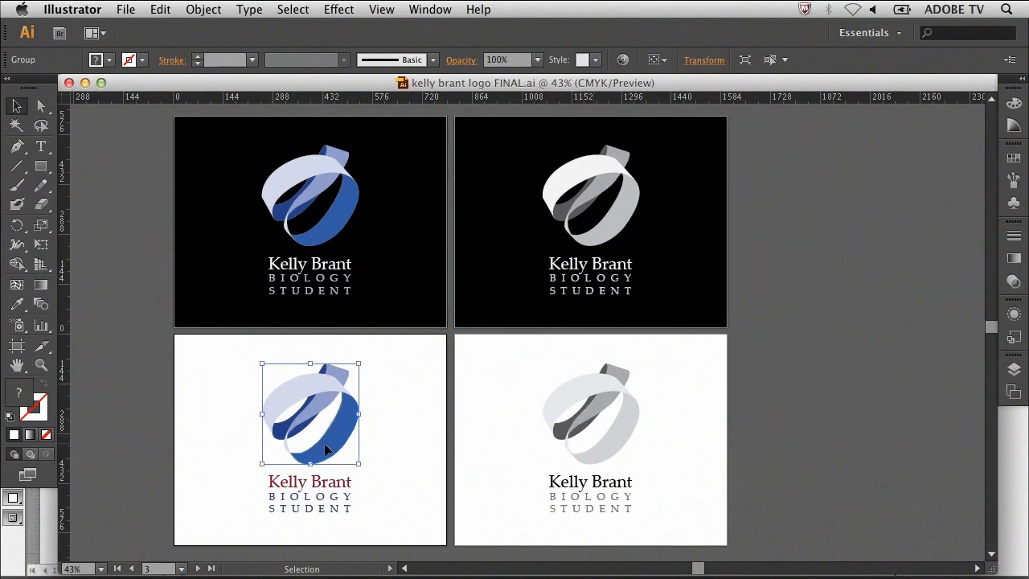
- Copy the blue swirl logo mark in Illustrator and return to the InDesign poster
key("a")
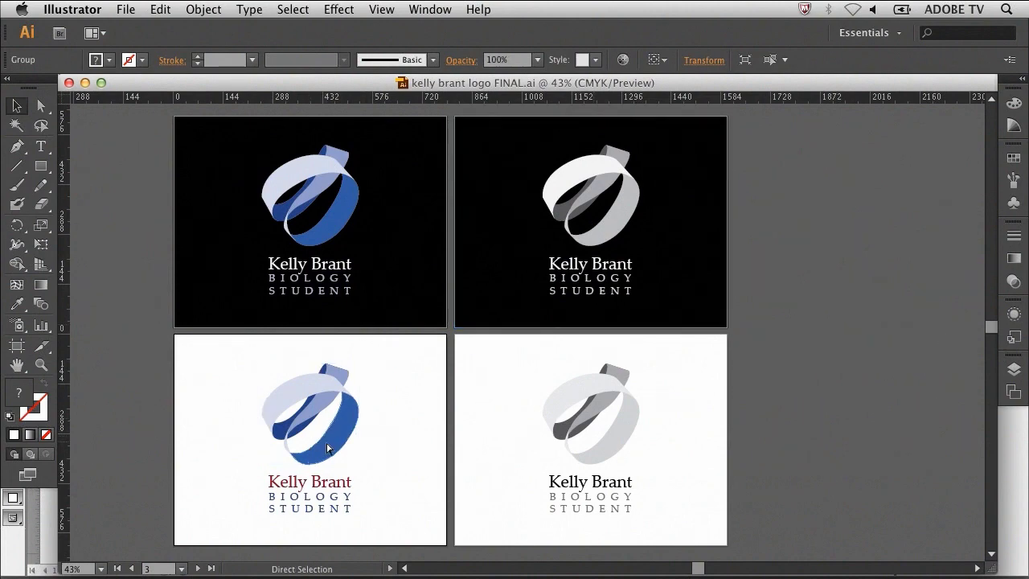
key("v")
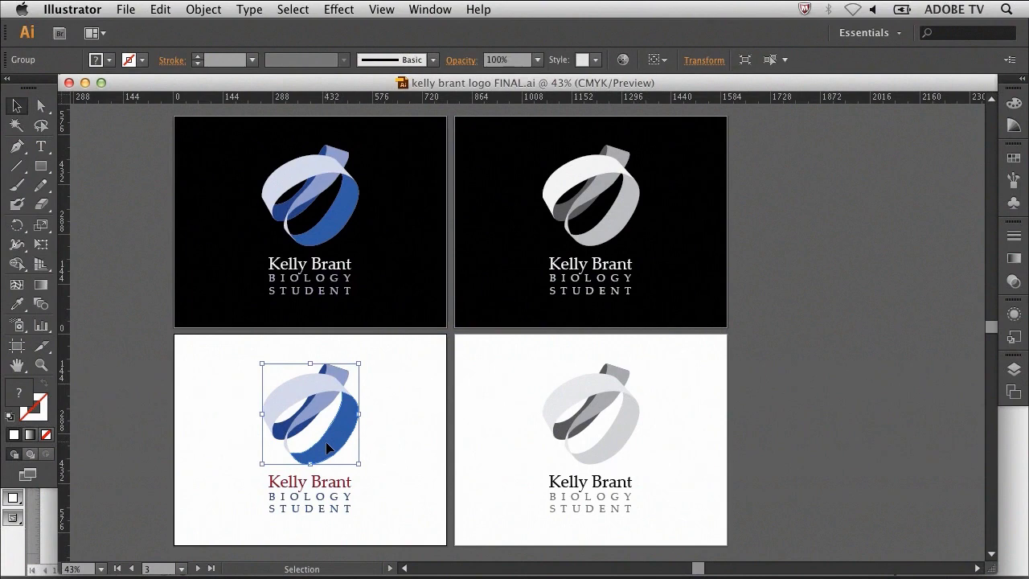
key("a")
key("super+Tab")
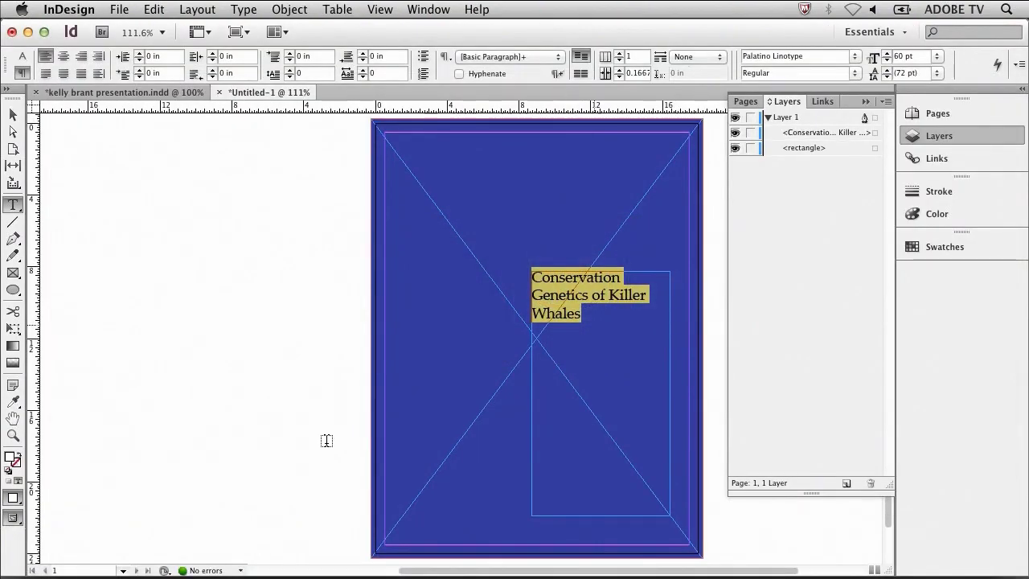
- Paste the swirl logo inside the blue background rectangle
key("Escape")
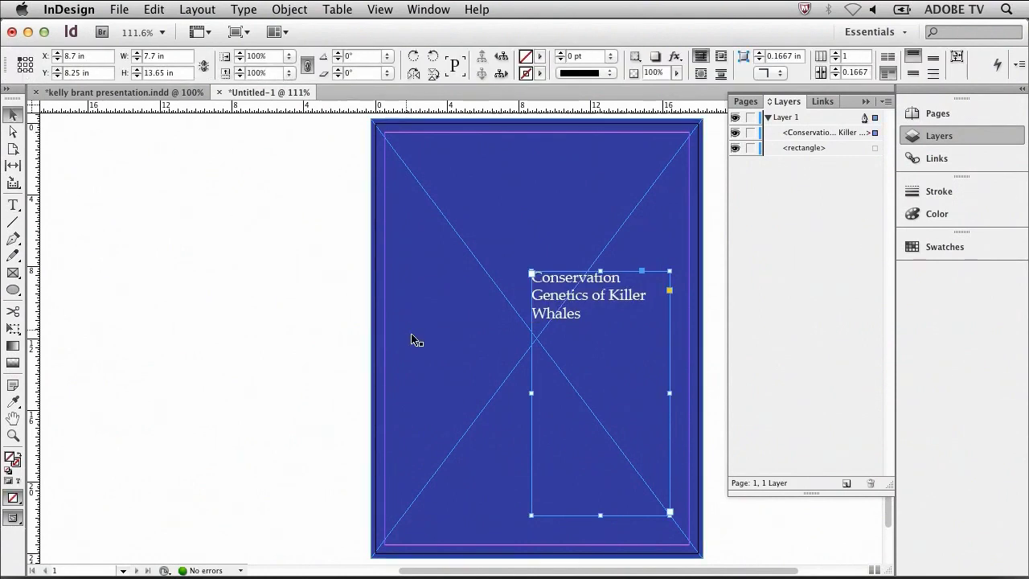
left_click(431, 353)
right_click(432, 353)
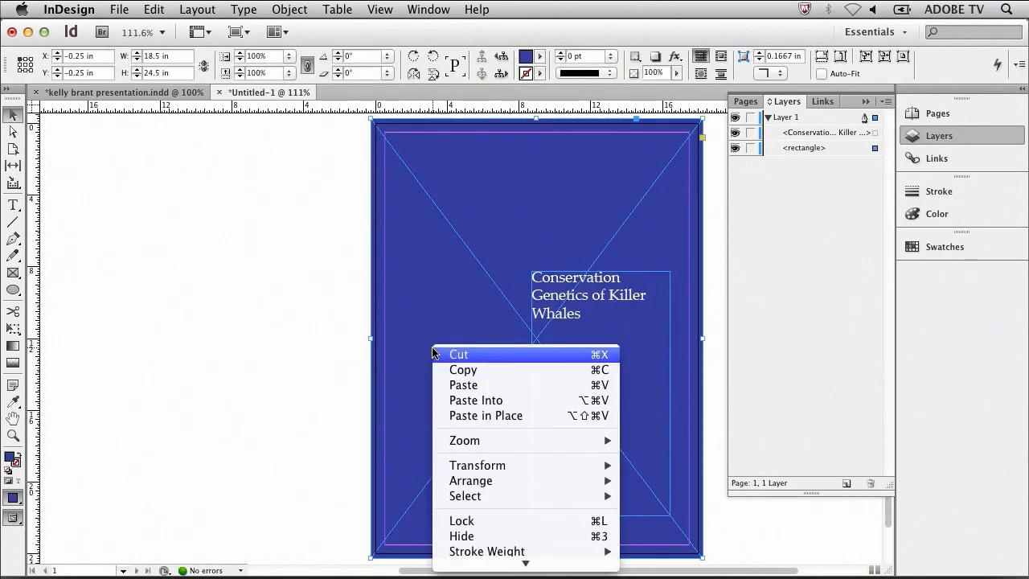
left_click(472, 401)
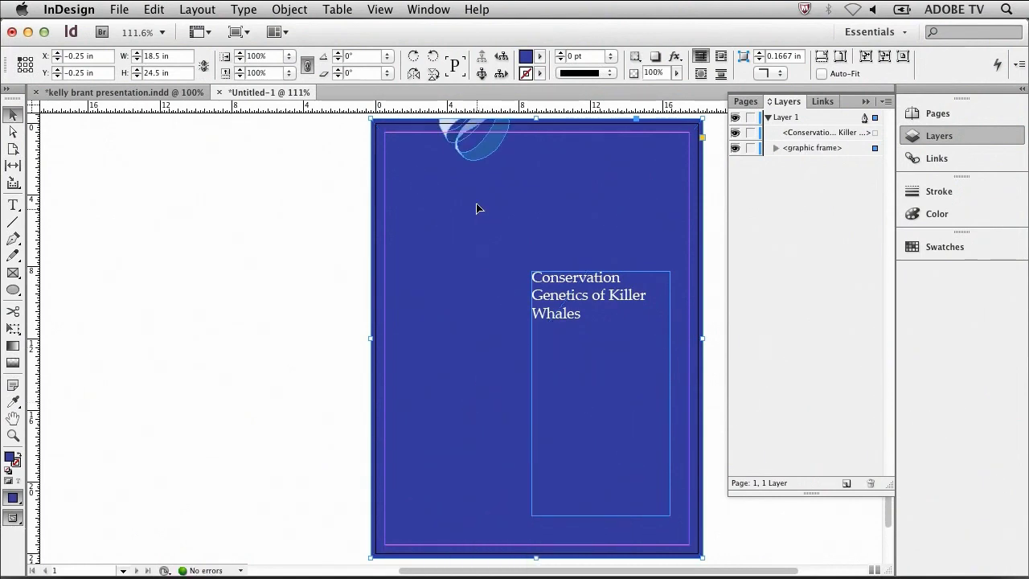
- Enlarge the pasted logo to about 11.7 in wide and move it to the bottom-left corner
left_click(776, 148)
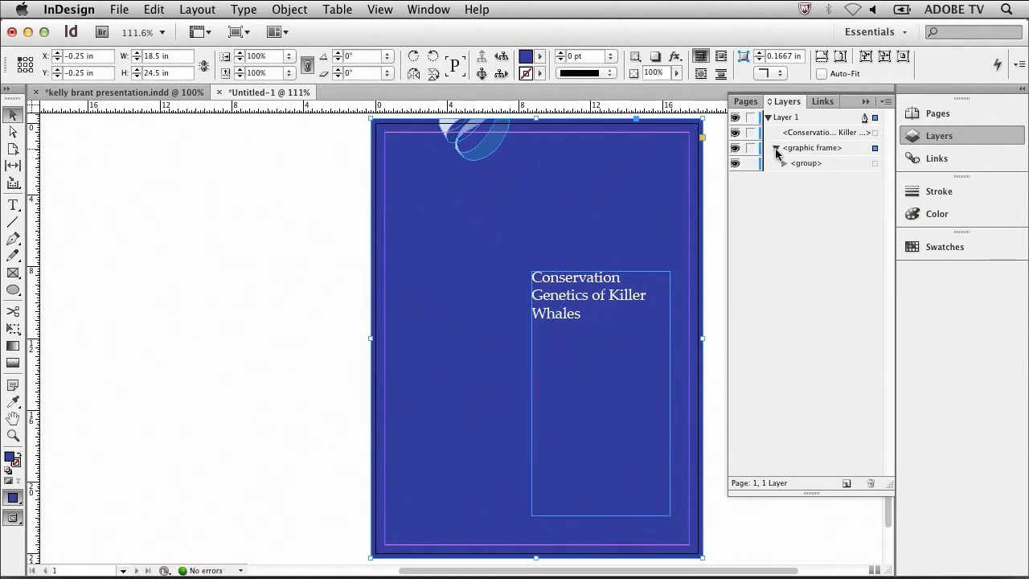
left_click(875, 165)
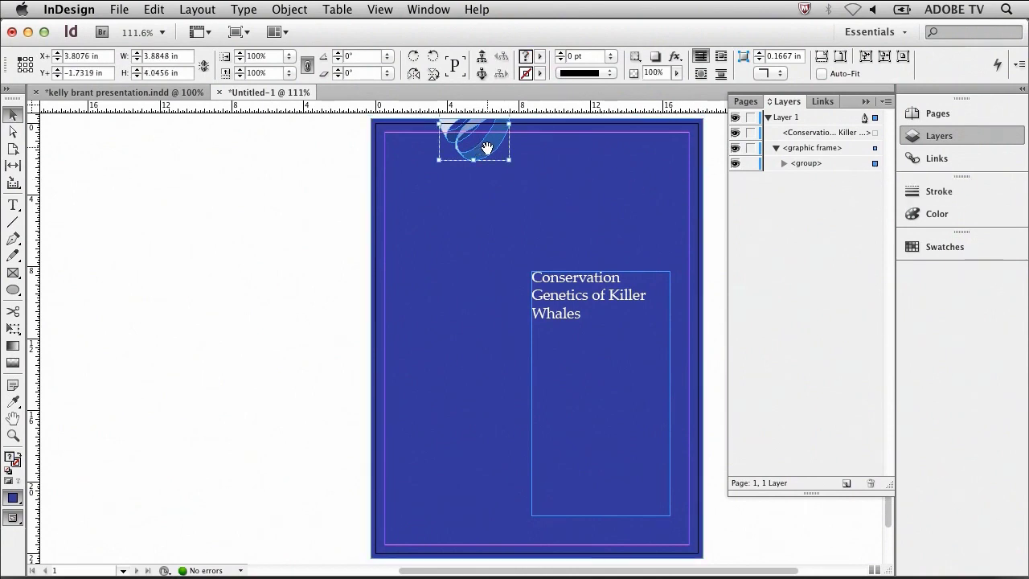
left_click_drag(489, 147, 434, 401)
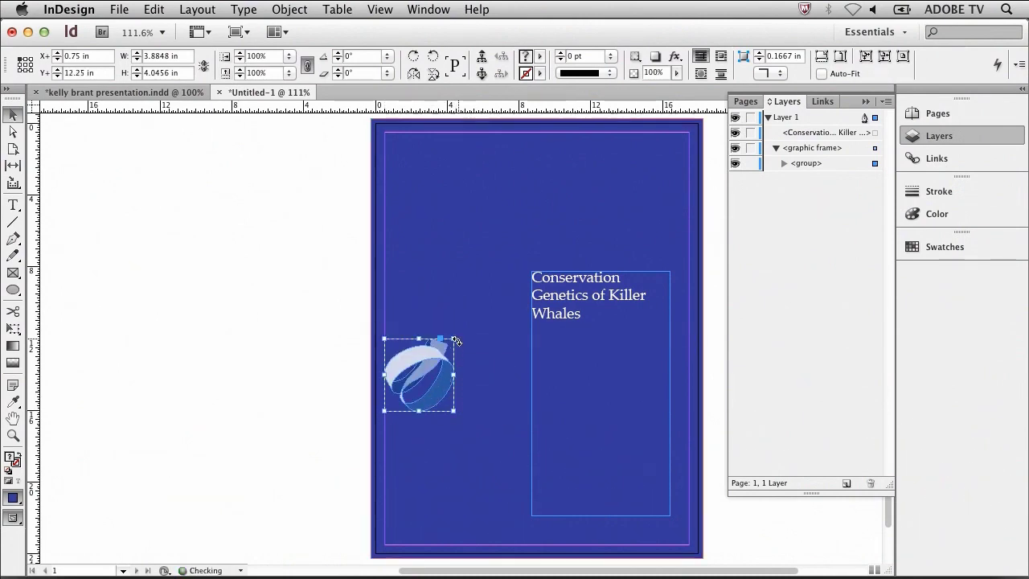
left_click_drag(455, 339, 596, 234)
left_click_drag(509, 257, 472, 410)
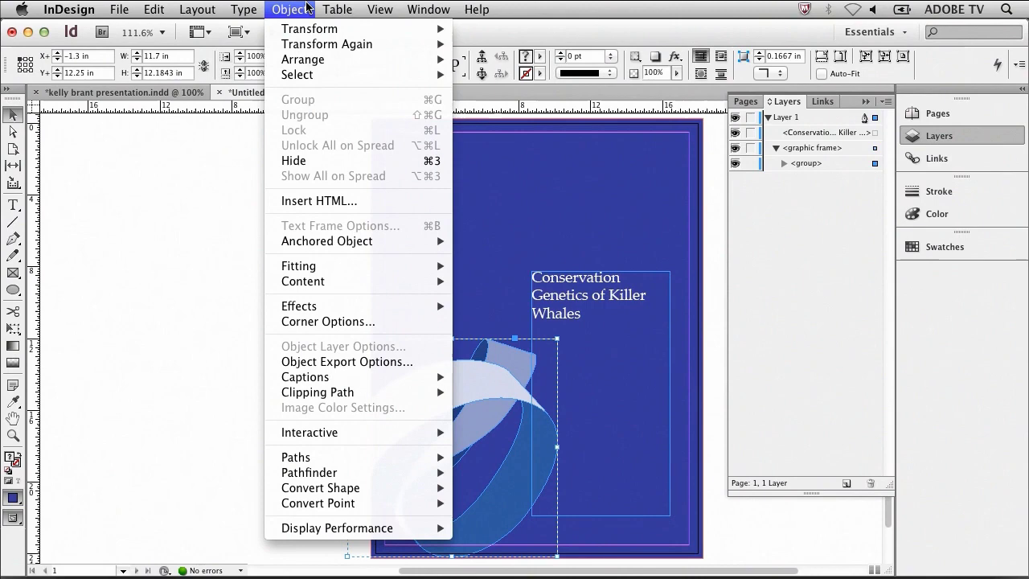
- Lower the swirl logo group's opacity to 60% in the Transparency effect settings
mouse_move(376, 309)
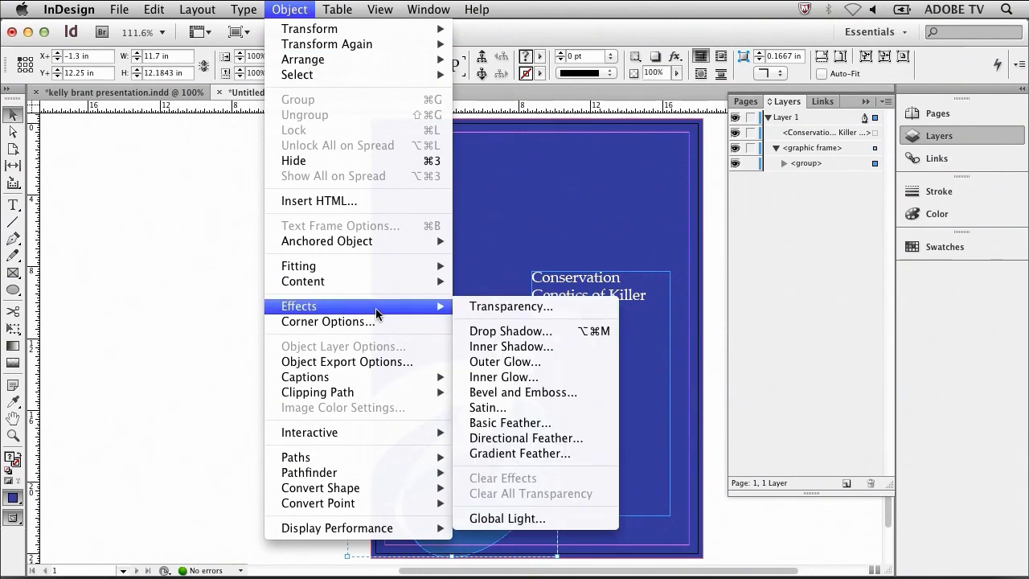
left_click(497, 309)
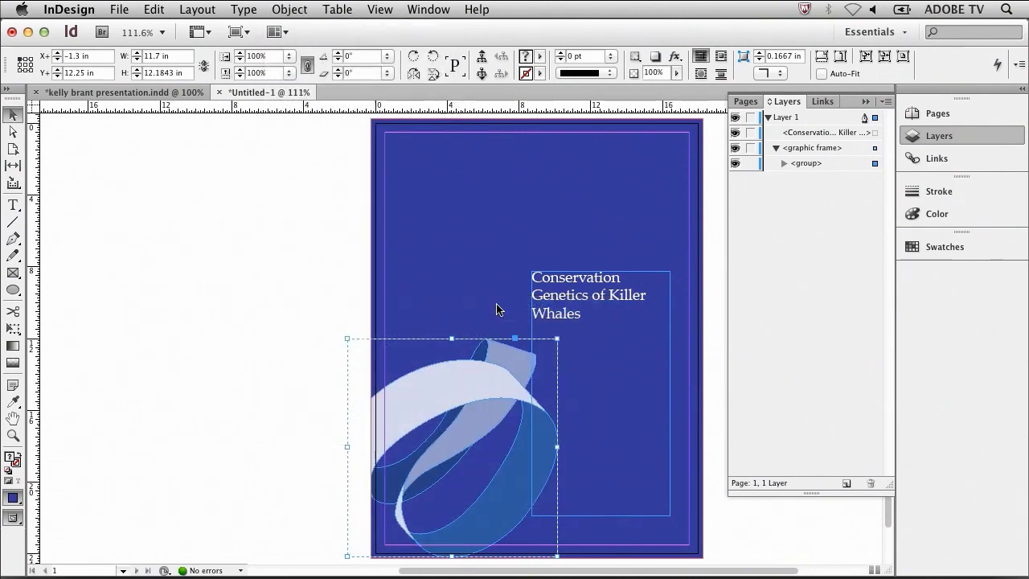
left_click(787, 172)
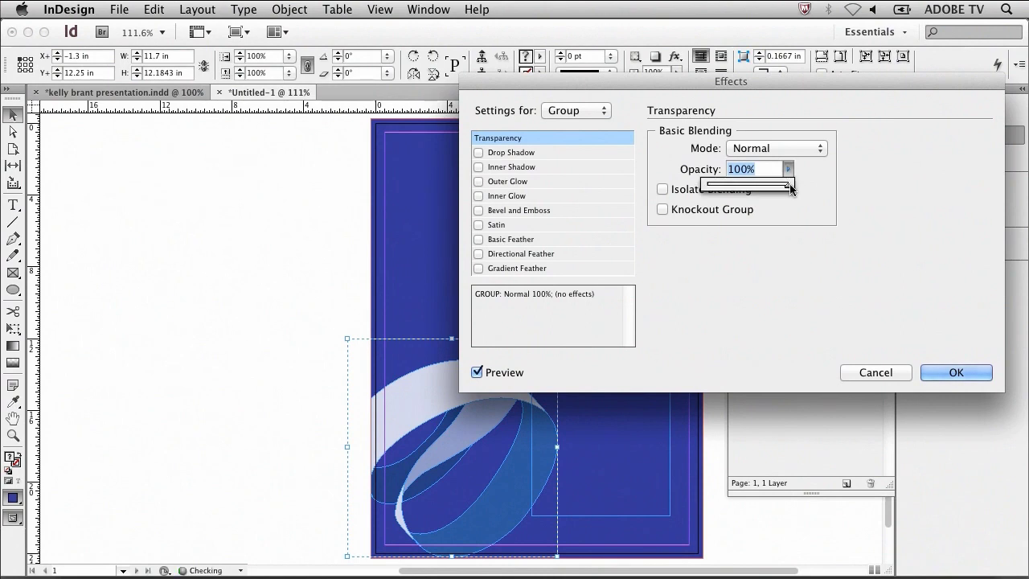
left_click_drag(777, 184, 756, 192)
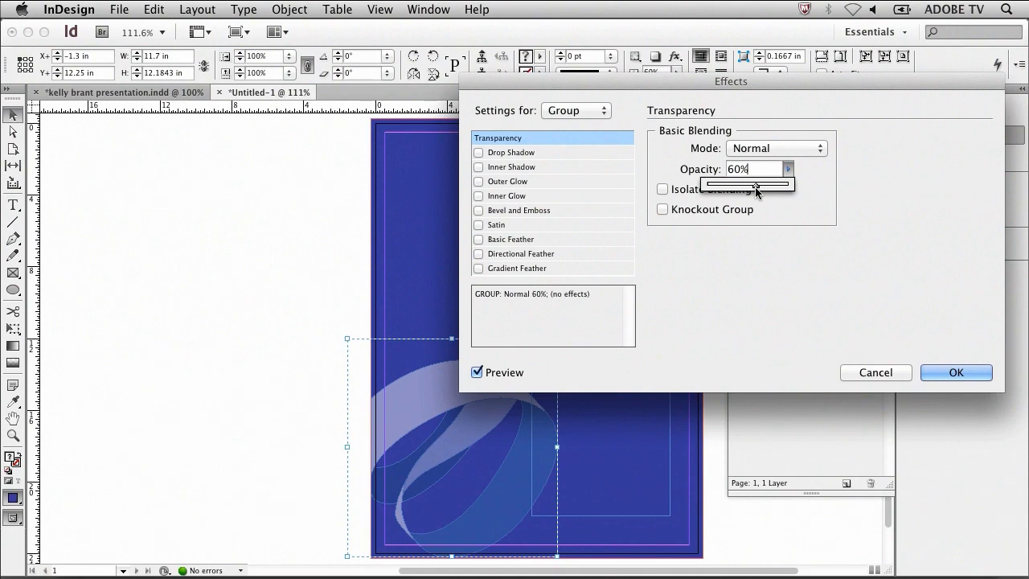
left_click(956, 373)
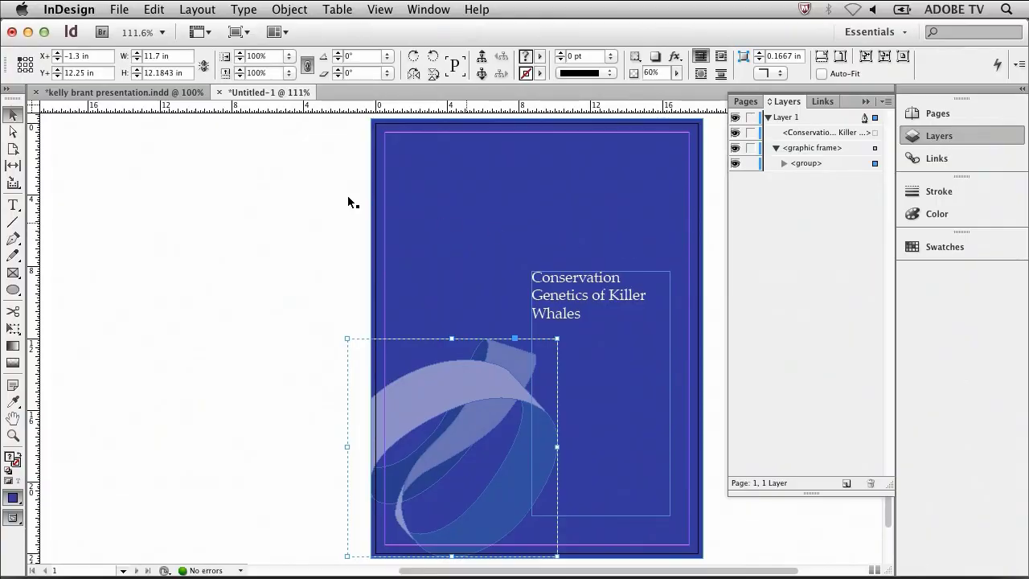
- Place the Killer-Whale_03.psd photo in a frame above the title
left_click(119, 10)
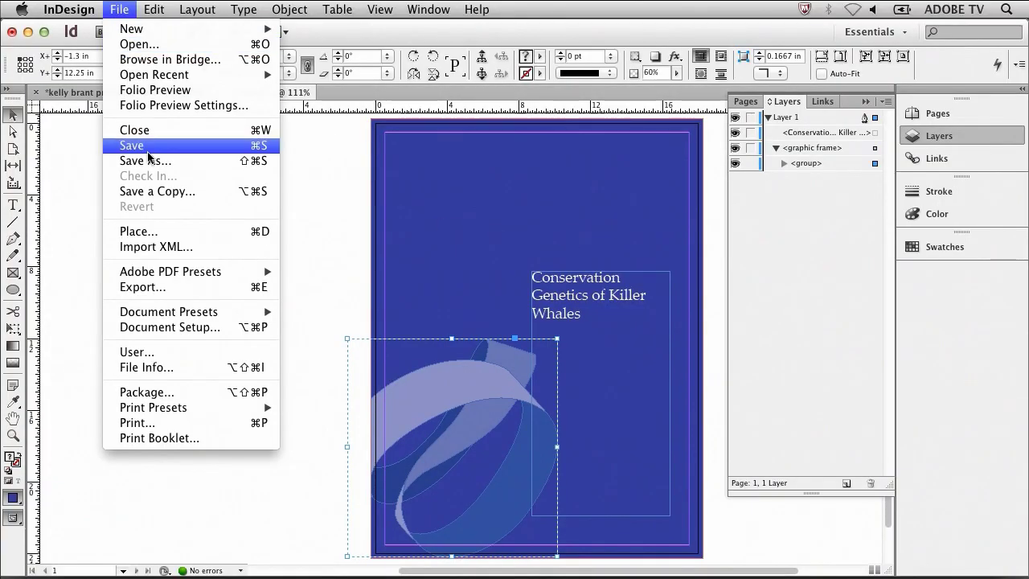
left_click(188, 234)
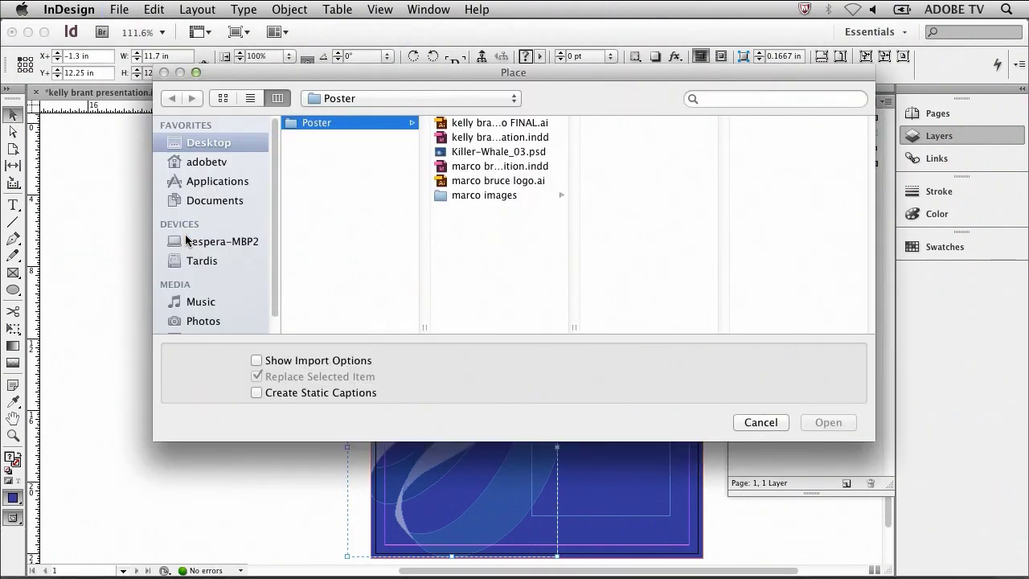
left_click(477, 158)
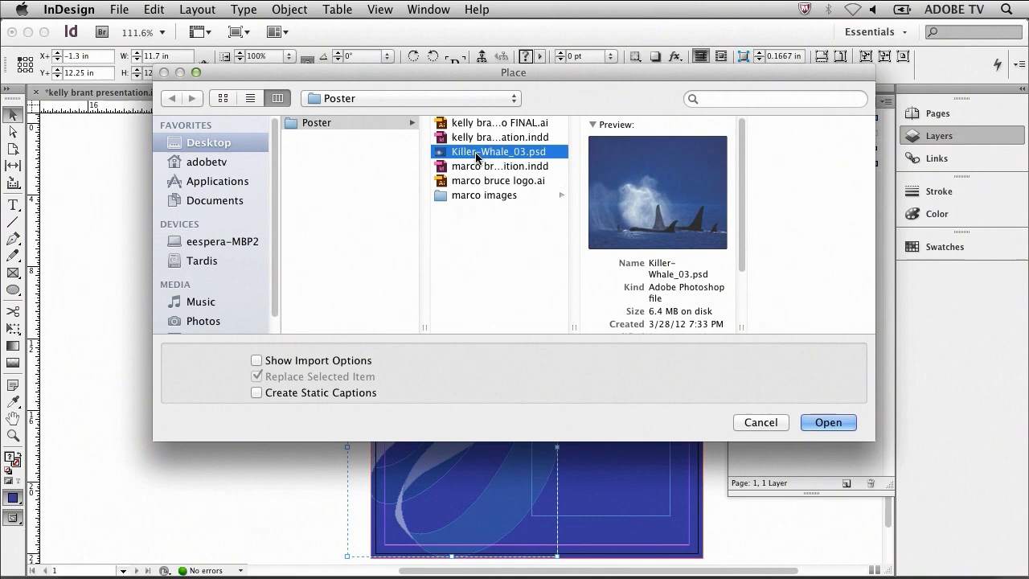
left_click(828, 422)
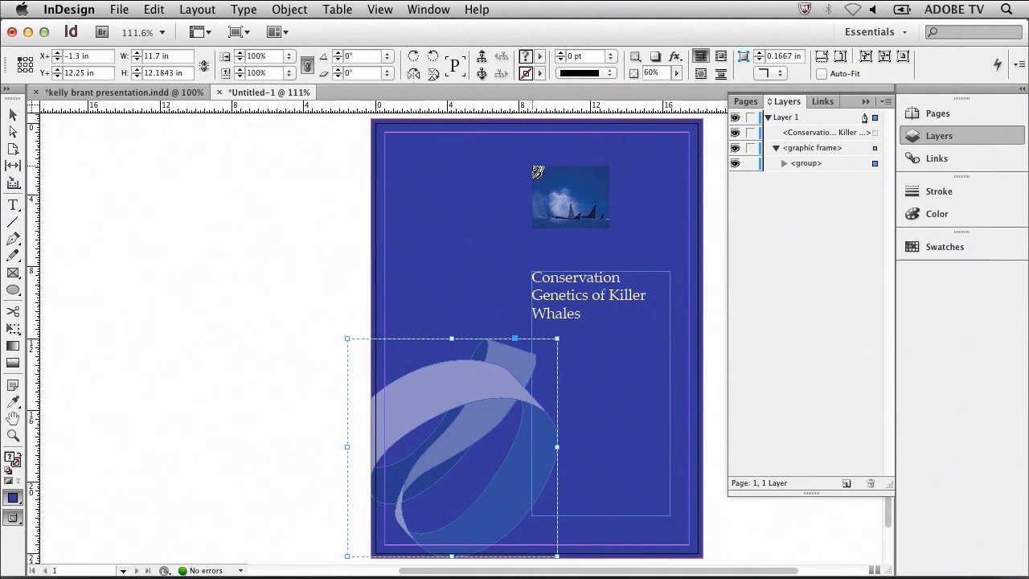
left_click_drag(530, 159, 621, 234)
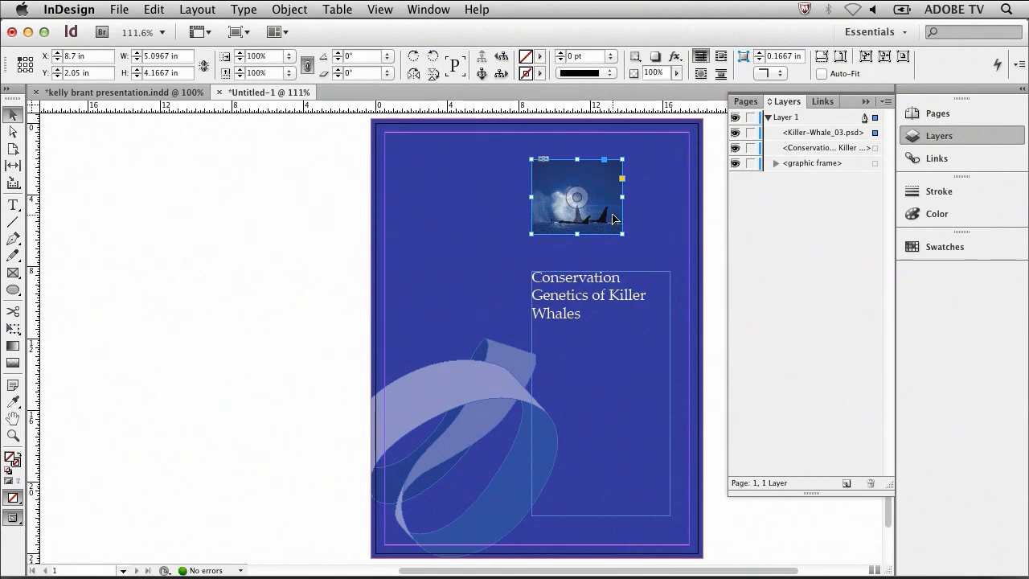
- Enlarge the whale photo frame to the title column's width and nudge it up three steps
left_click(18, 333)
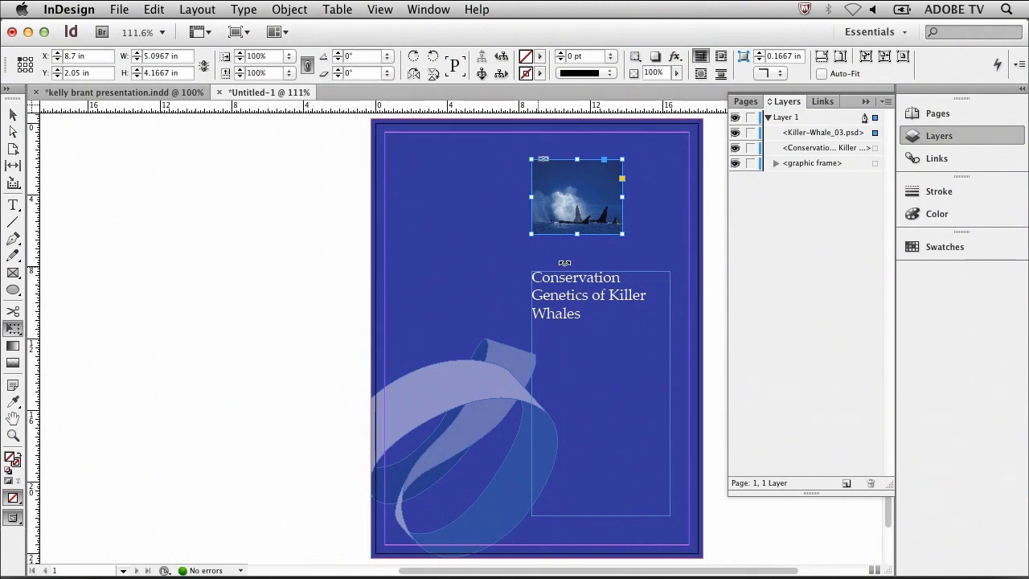
left_click_drag(624, 237, 673, 266)
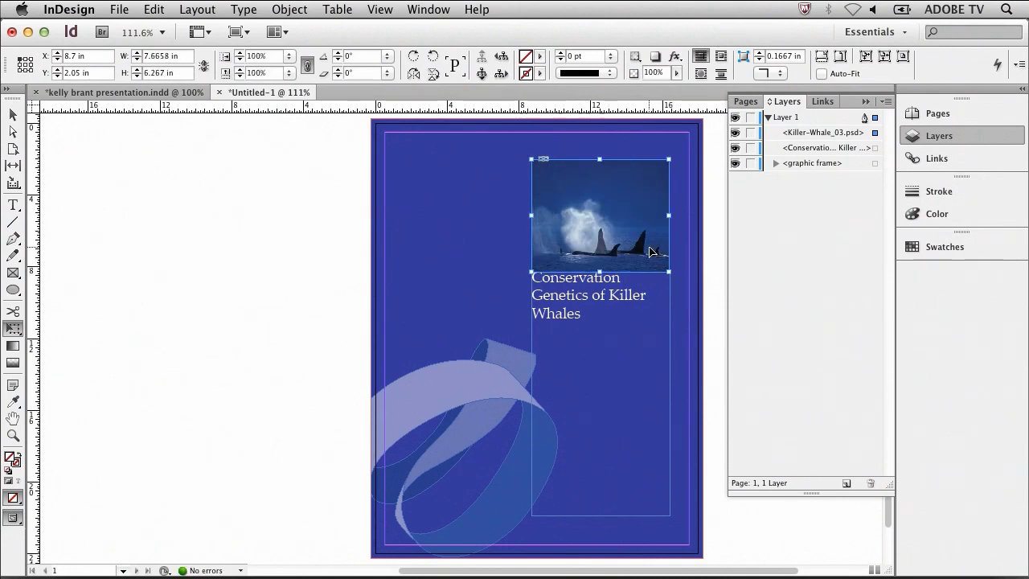
key("Up")
key("Up")
key("Up")
key("Up")
key("Up")
key("Up")
key("Up")
key("Up")
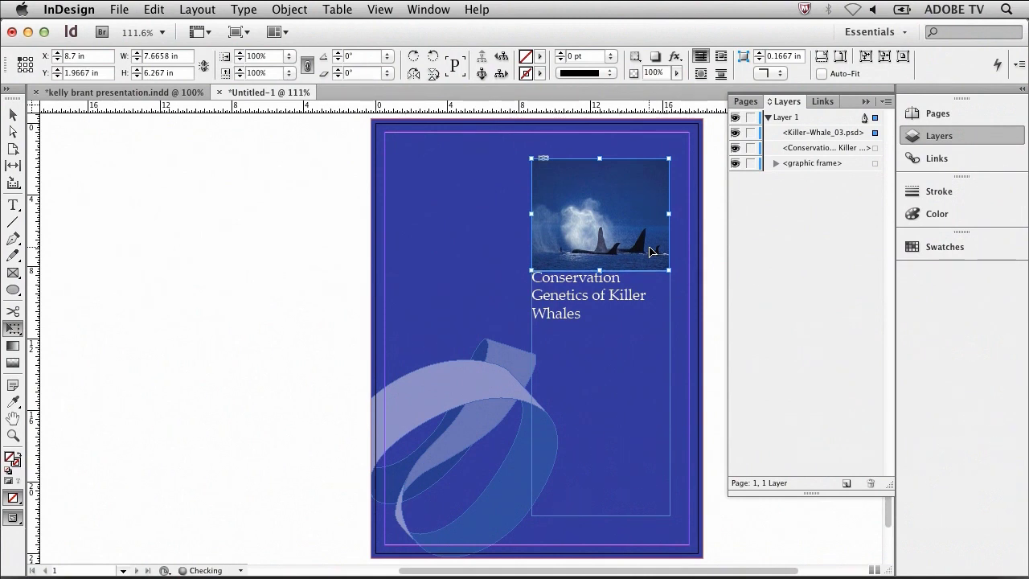
key("Up")
key("Up")
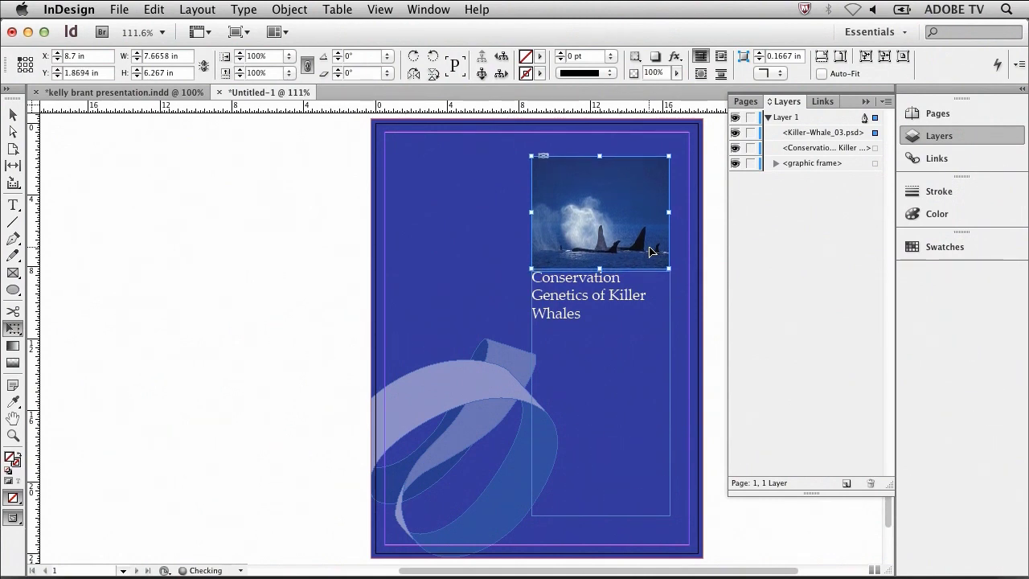
key("Up")
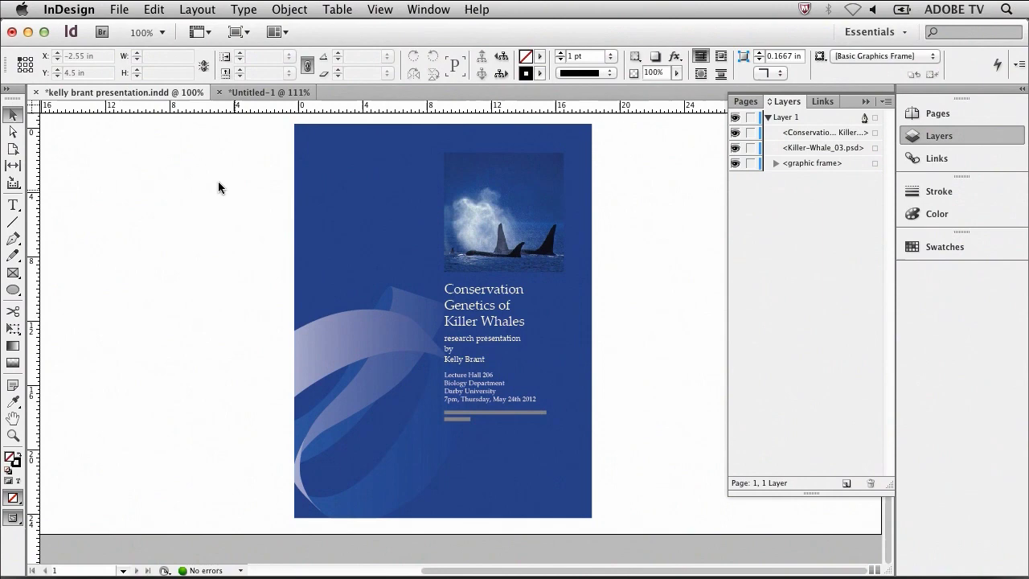
- Export the poster as Adobe PDF (Print), keeping the suggested file name and location
left_click(119, 10)
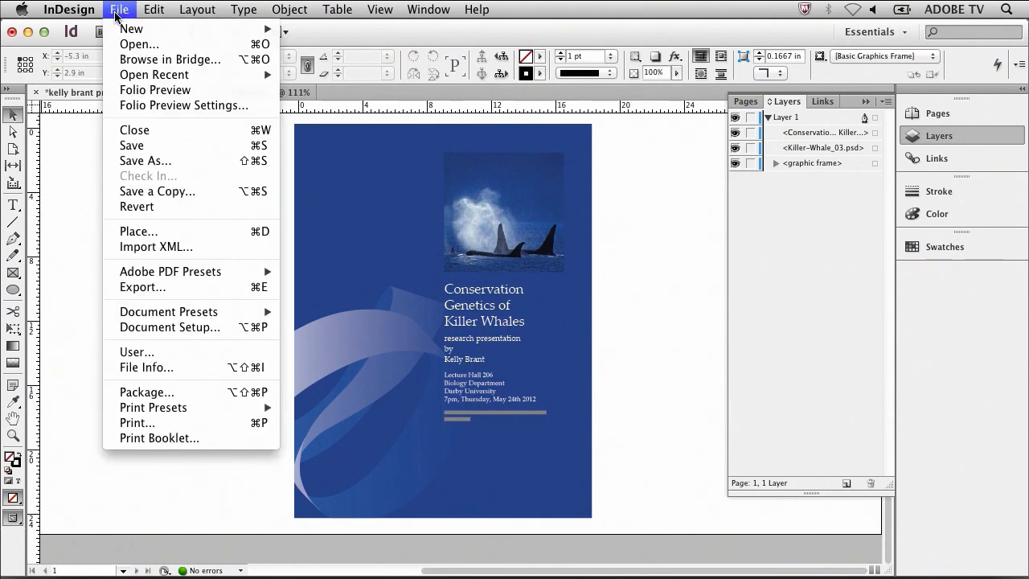
left_click(169, 288)
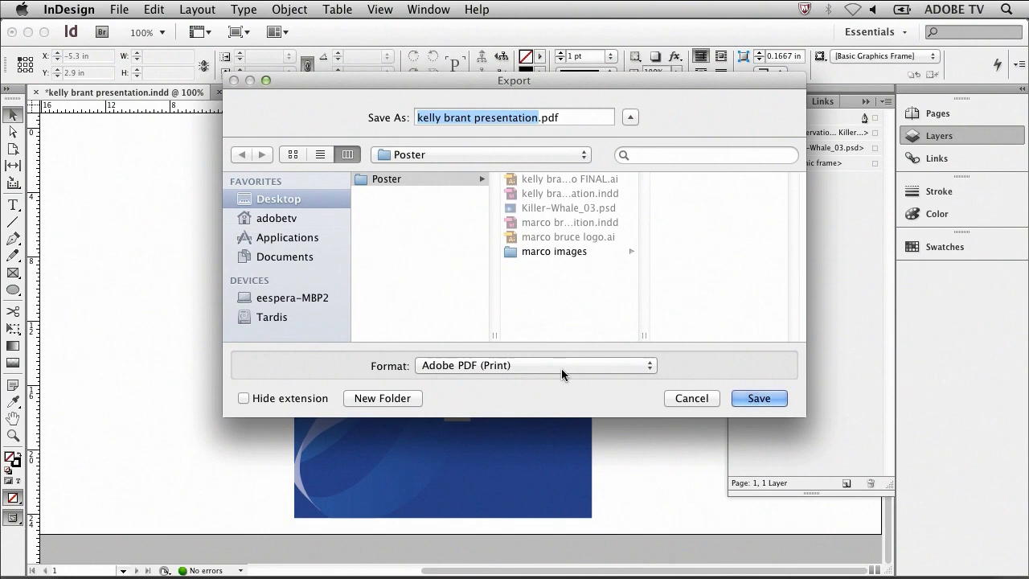
left_click(759, 398)
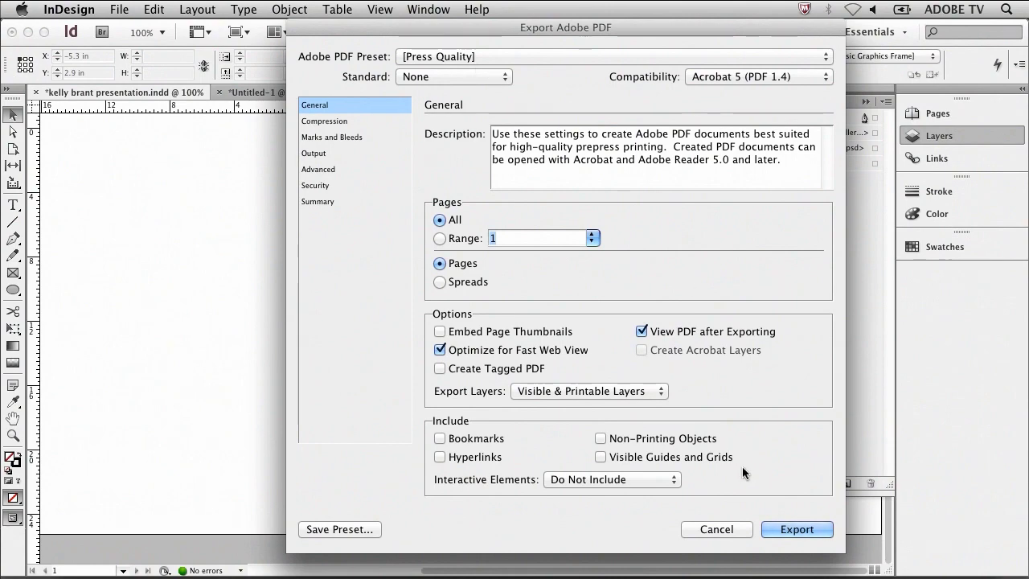
left_click(793, 529)
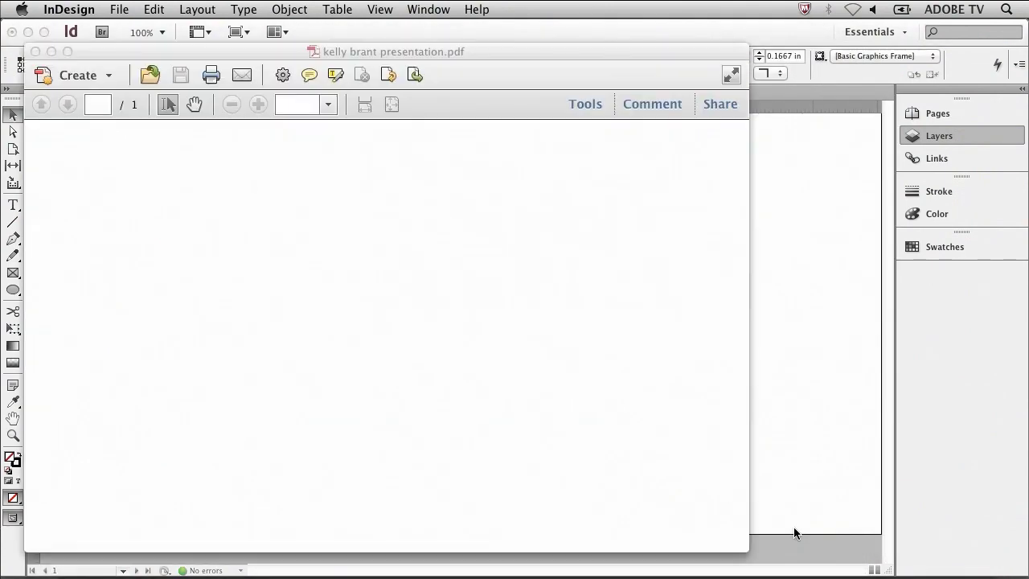